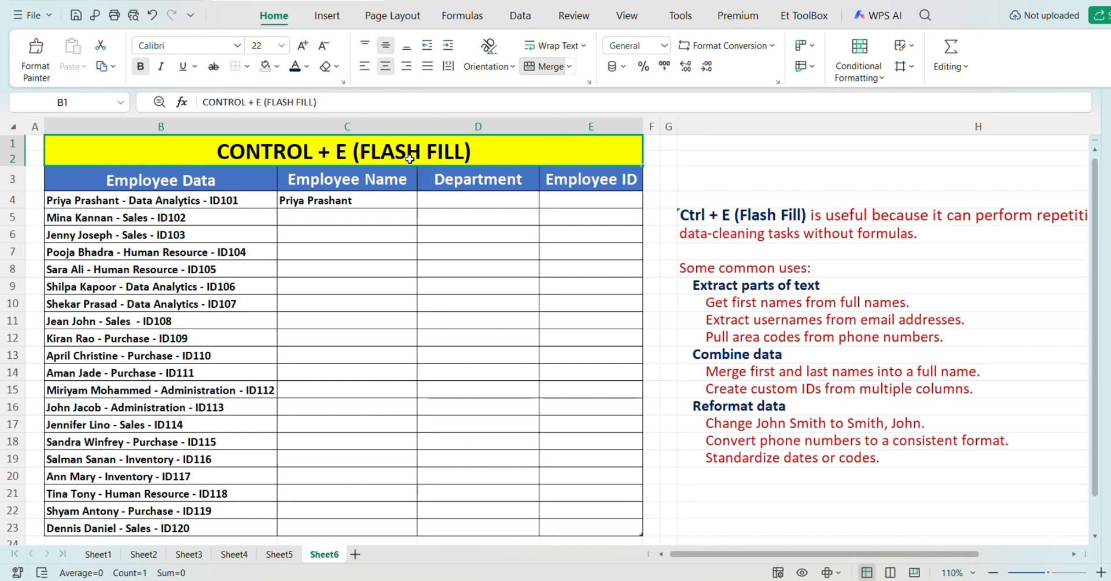
Step: Examine the combined Employee Data entries and the Employee Name, Department and Employee ID columns they should be split into
left_click(171, 181)
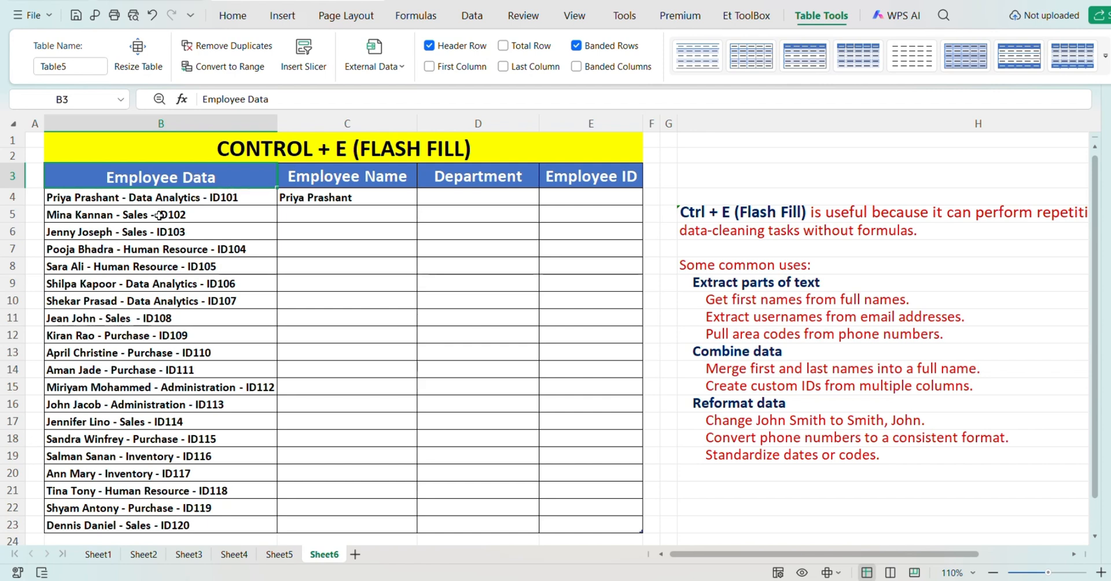
left_click(178, 198)
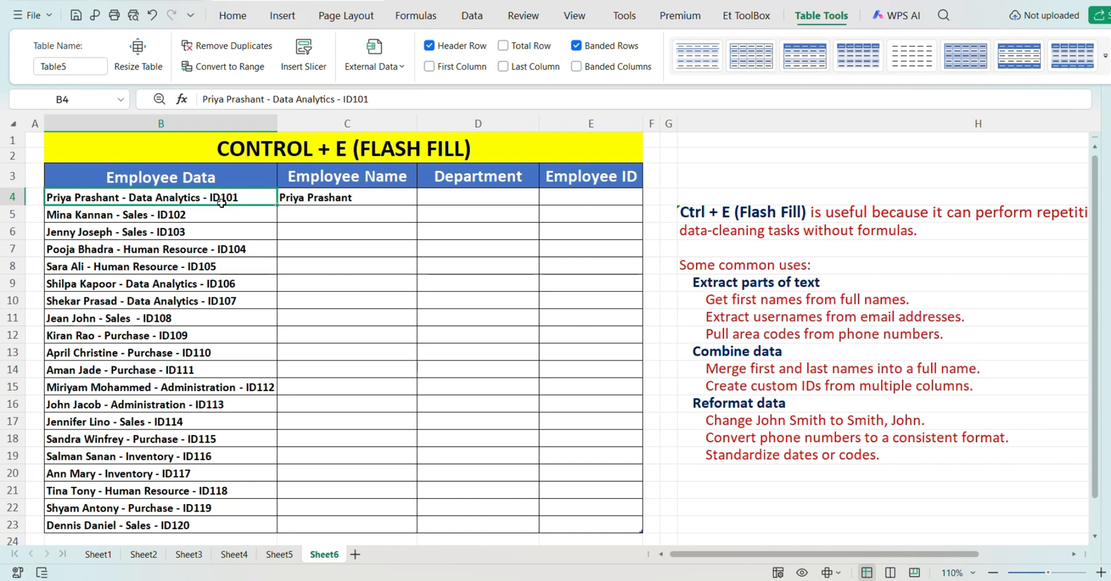
left_click(127, 215)
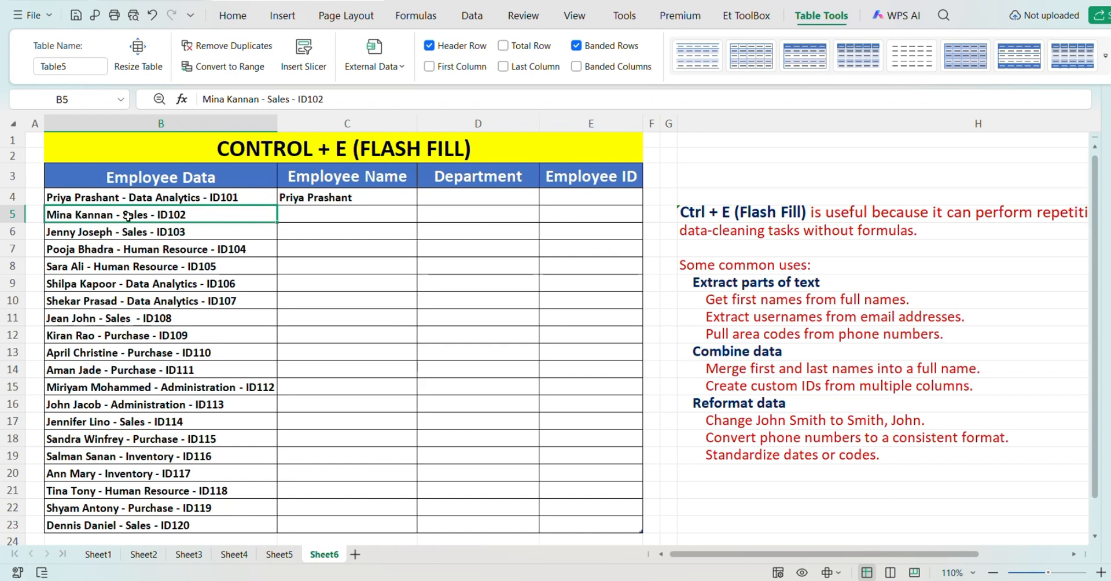
left_click(139, 233)
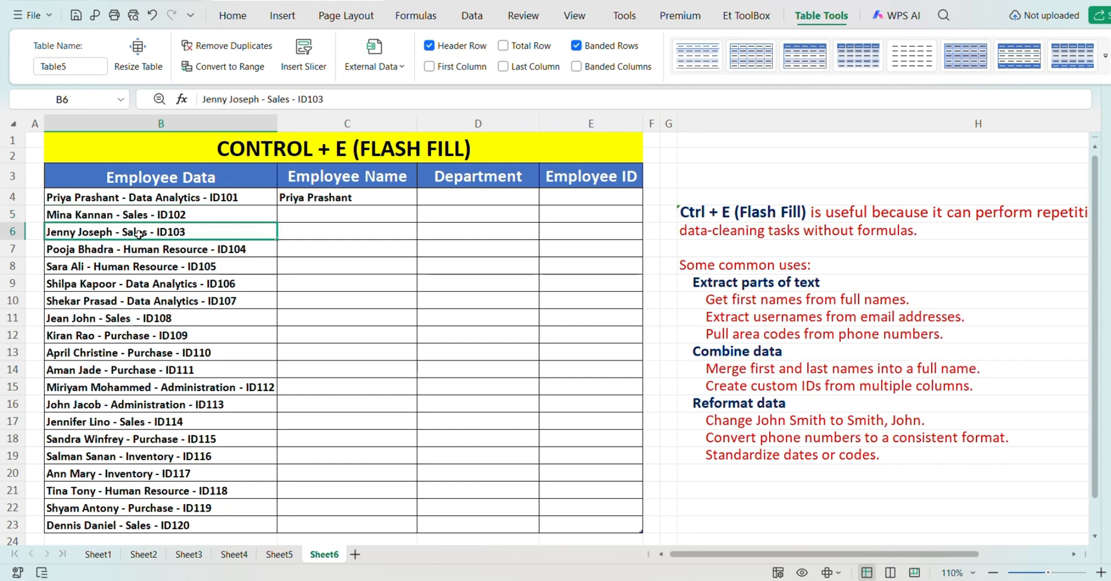
left_click(148, 252)
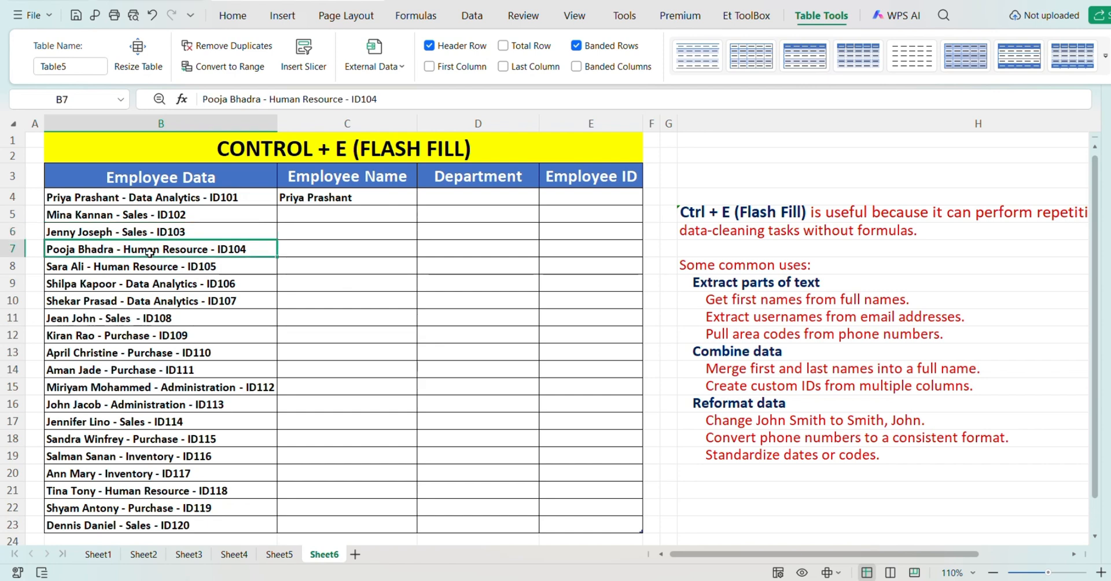
left_click(334, 199)
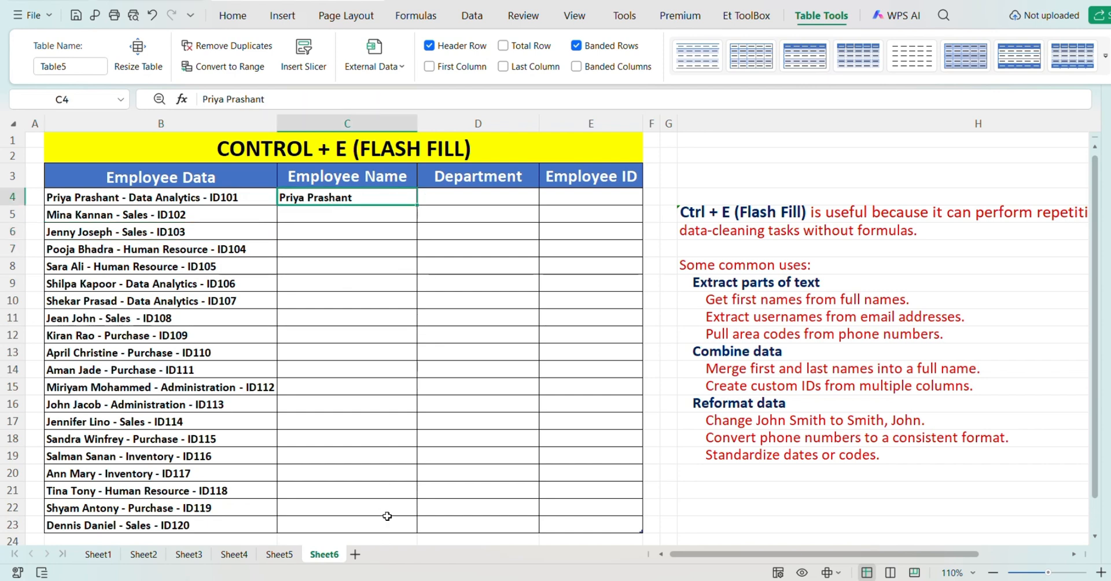
left_click(597, 194)
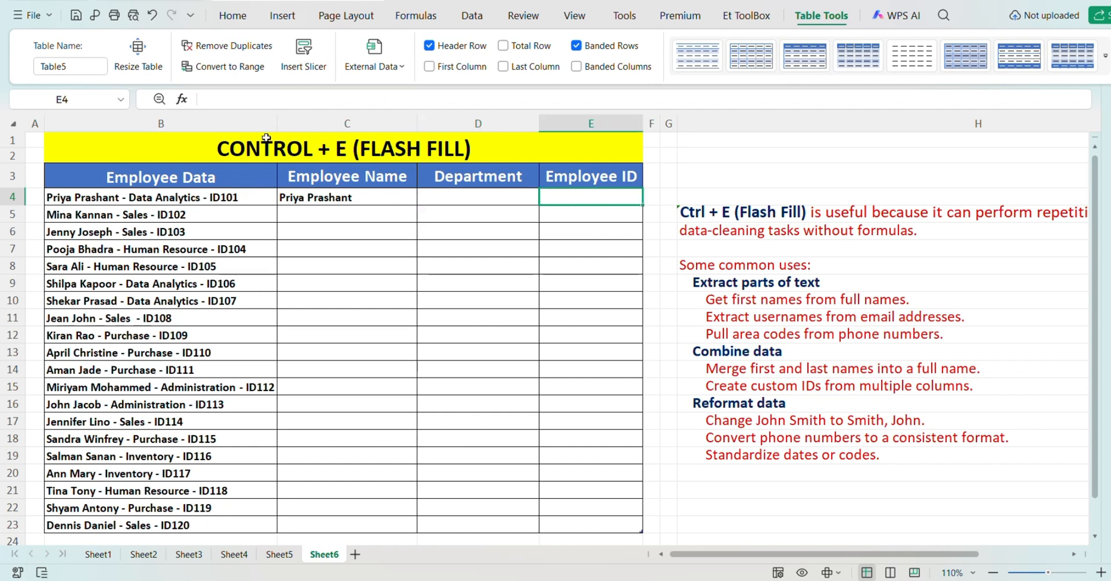
left_click(365, 213)
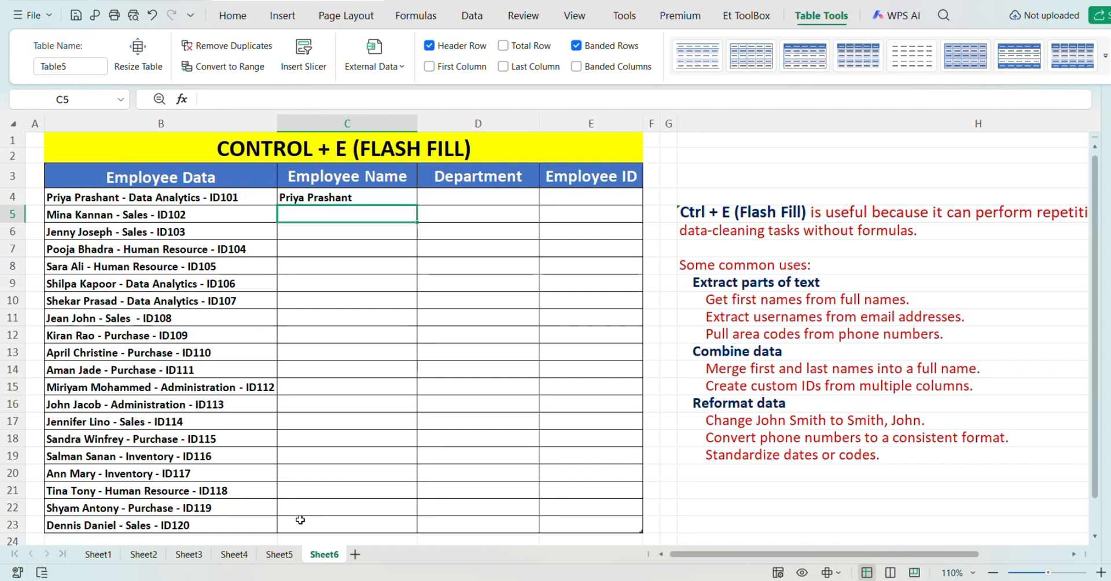
left_click(307, 148)
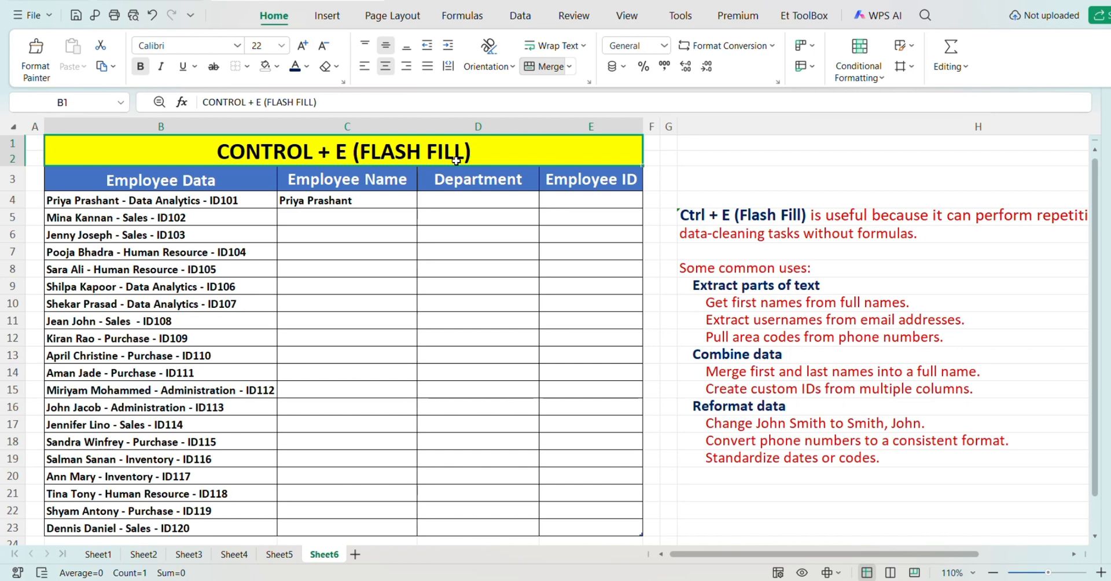
left_click(372, 214)
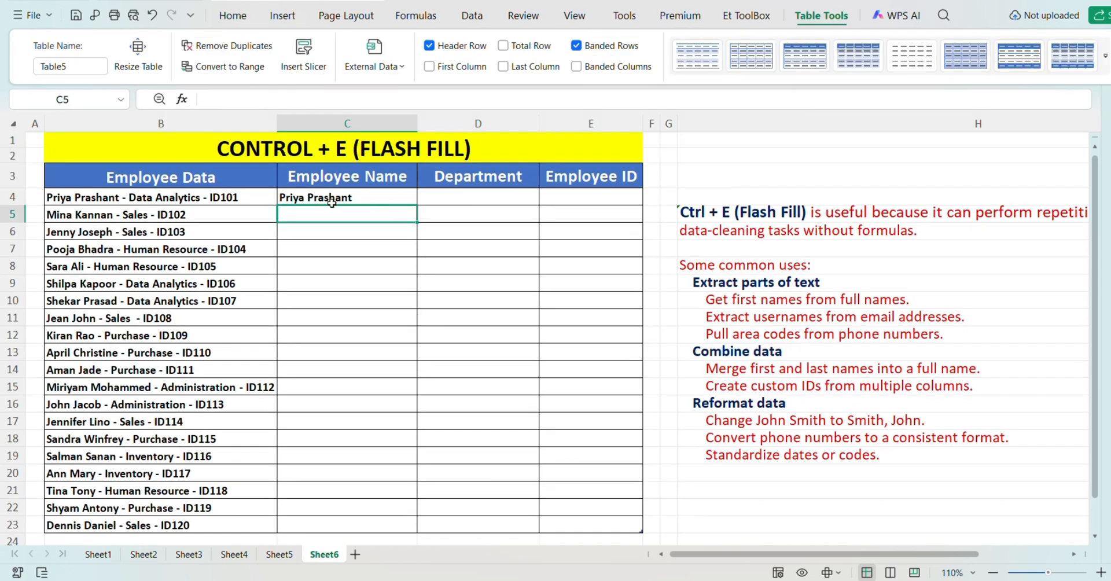
left_click(125, 196)
left_click(341, 177)
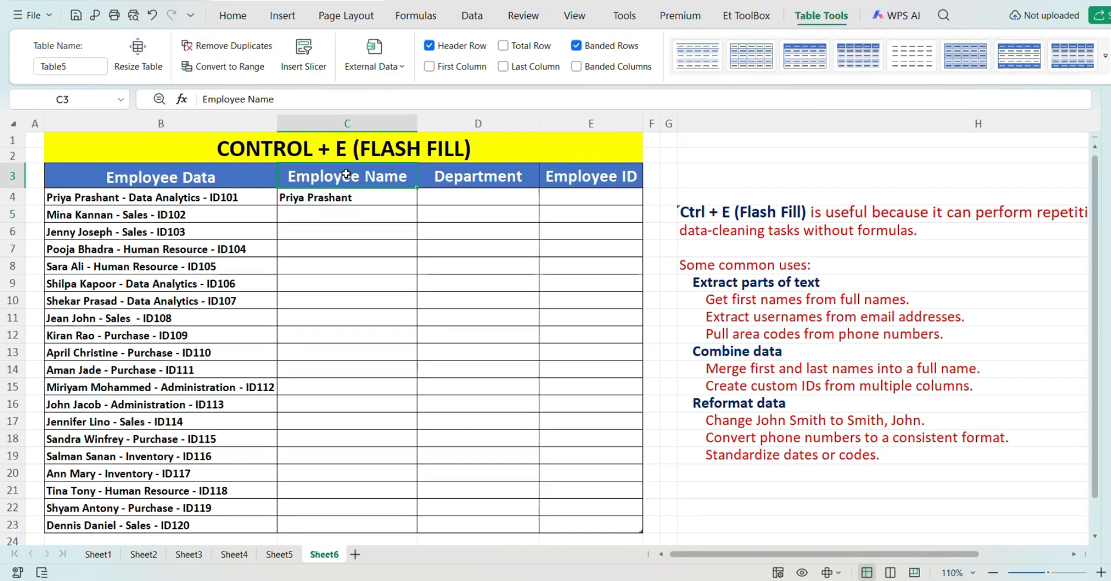
left_click(484, 190)
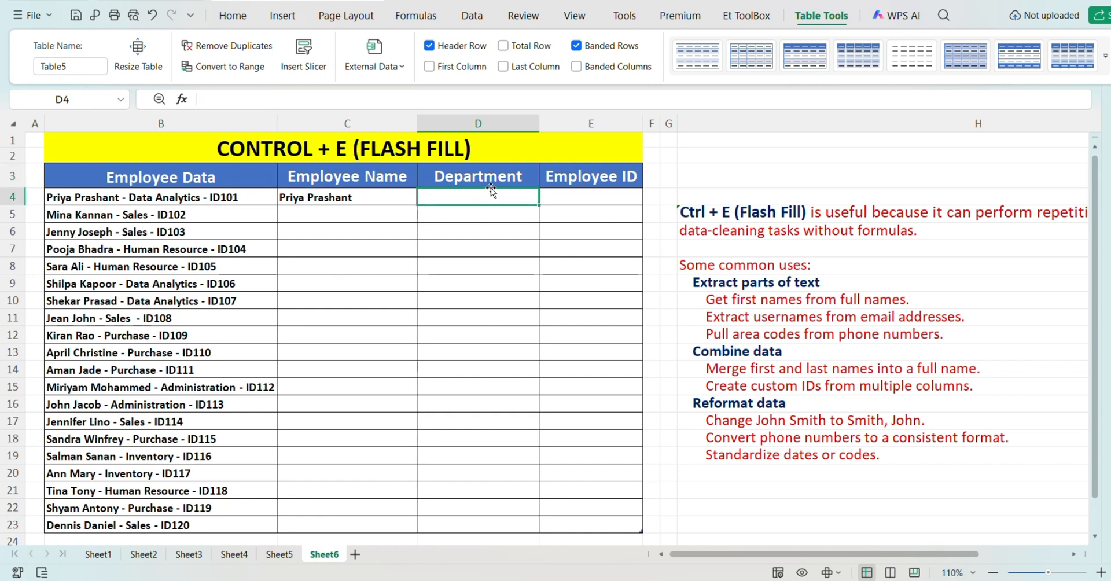
left_click(491, 181)
left_click(575, 178)
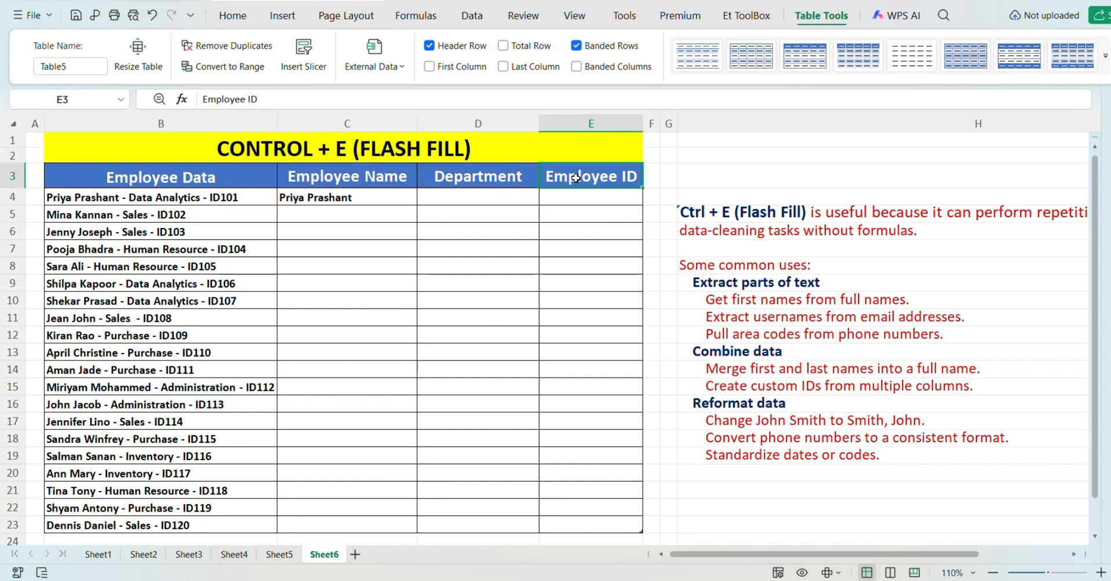
left_click(155, 197)
Step: Re-enter the first employee's full name in C4 and Flash Fill the rest of the Employee Name column from C5
left_click(354, 195)
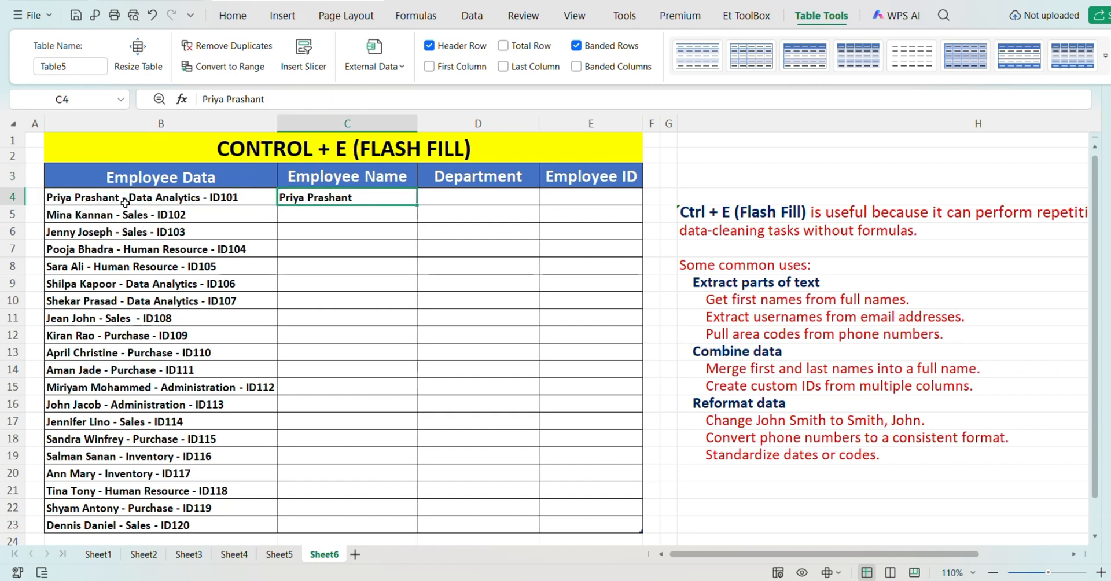
double_click(370, 199)
key("BackSpace")
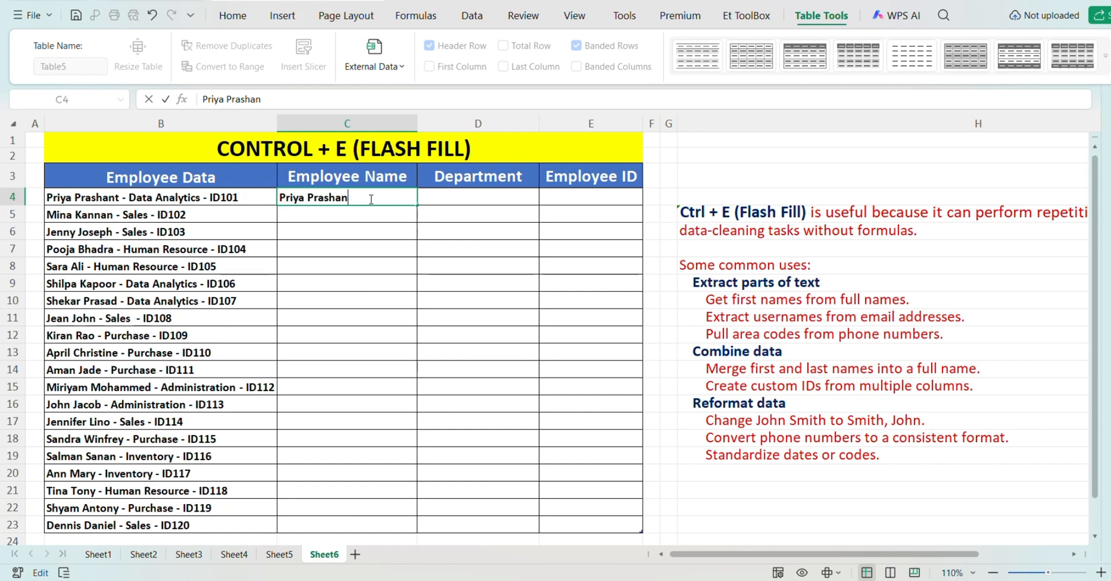
type("t")
key("Return")
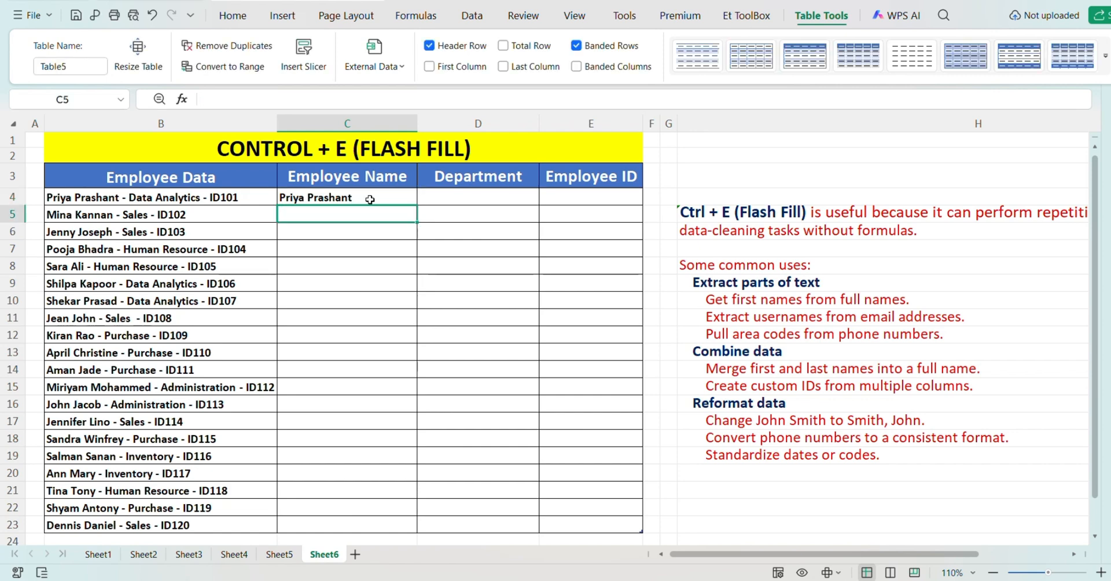
key("ctrl+e")
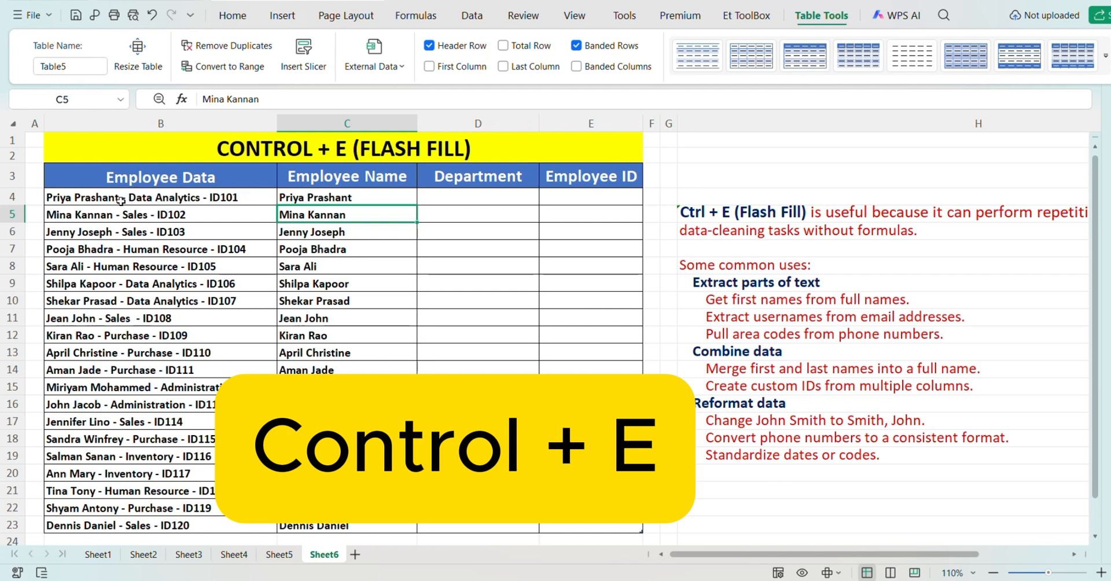
left_click(337, 196)
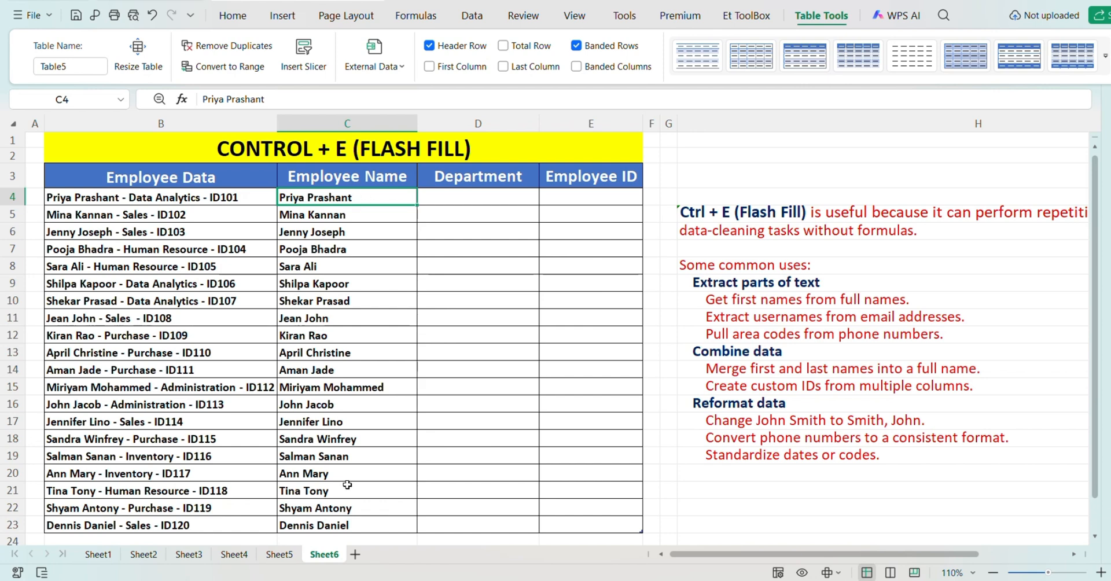
left_click(350, 522)
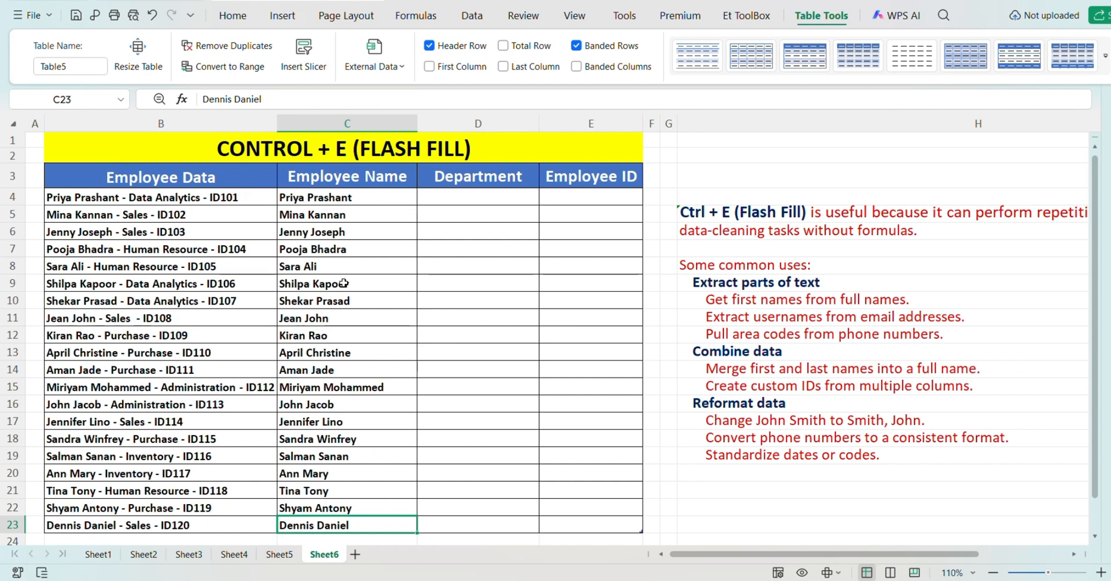
left_click(355, 199)
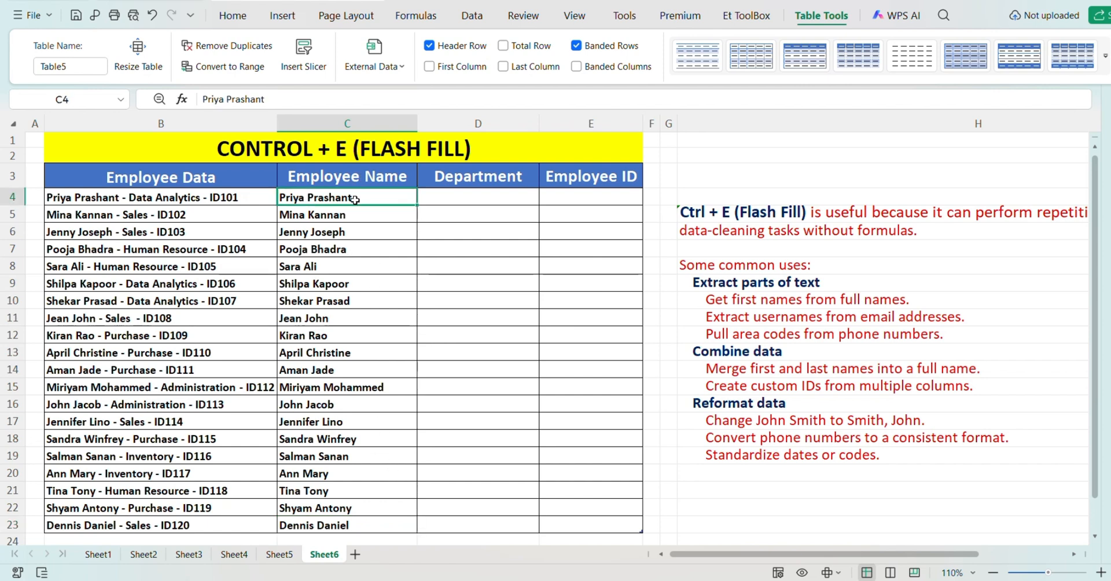
left_click(360, 215)
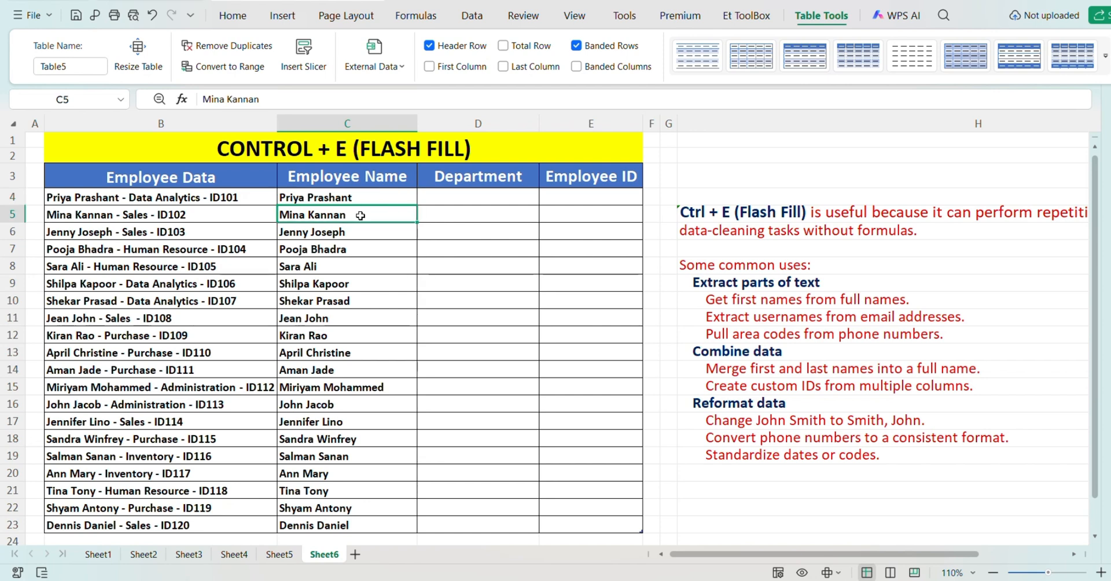
Step: Enter Data Analytics as the first department in D4 and Flash Fill the rest of the Department column from D5
left_click(166, 196)
left_click(467, 198)
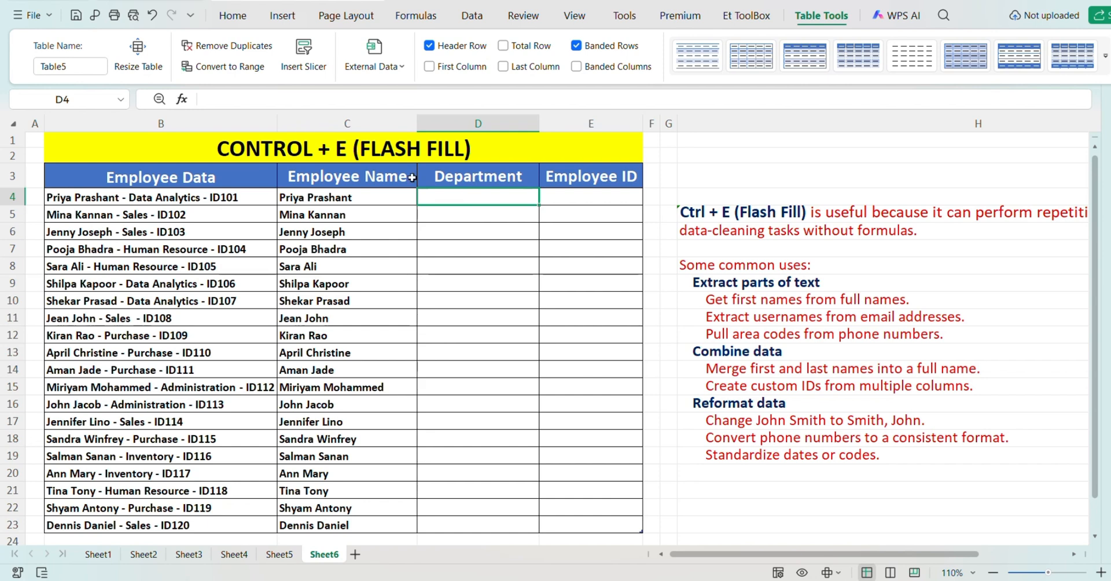
type("Data Ana")
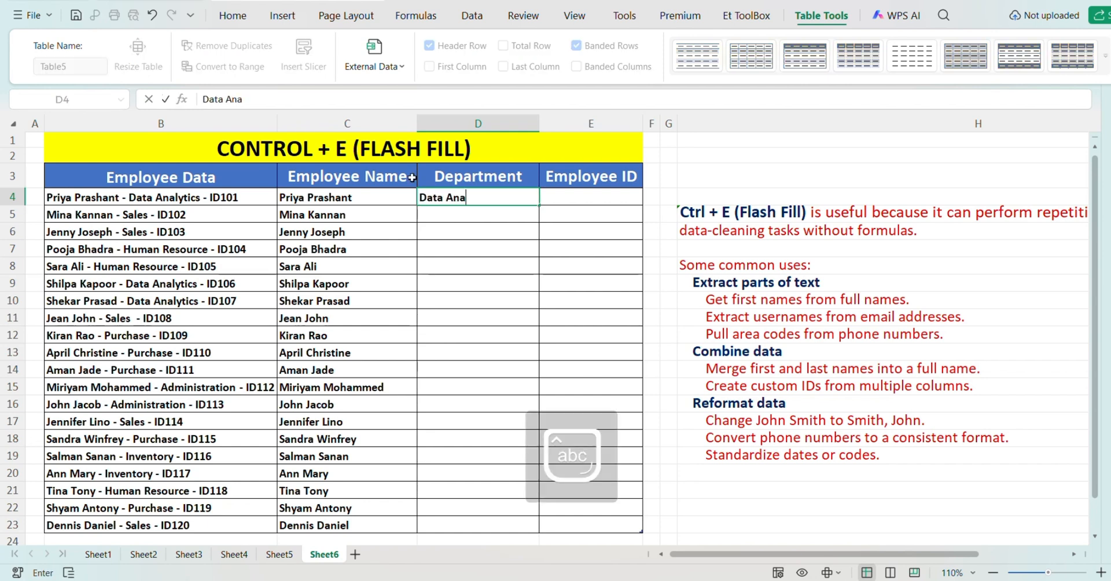
type("lytics")
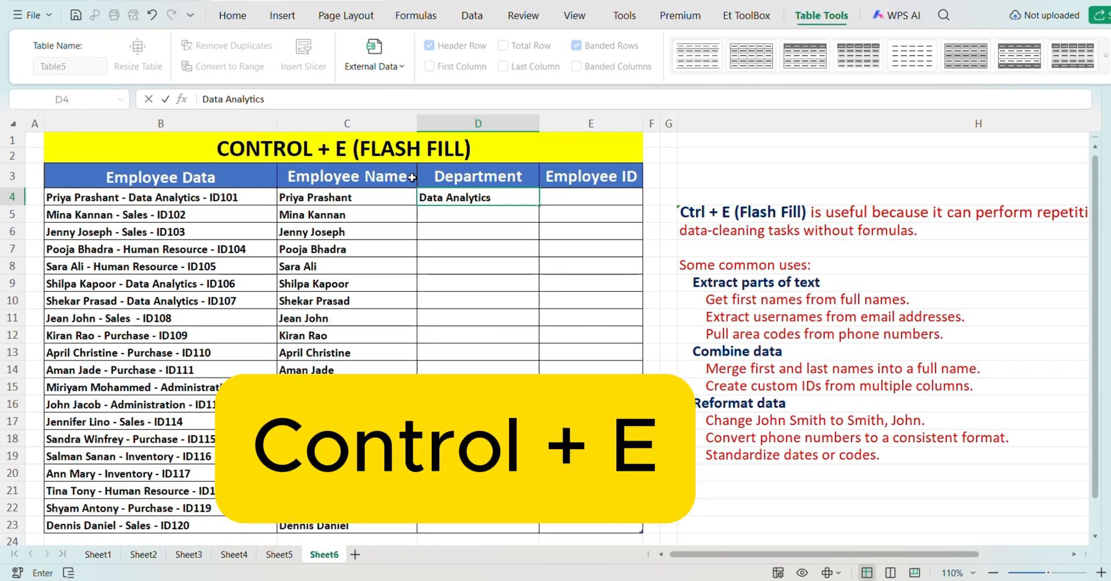
key("Return")
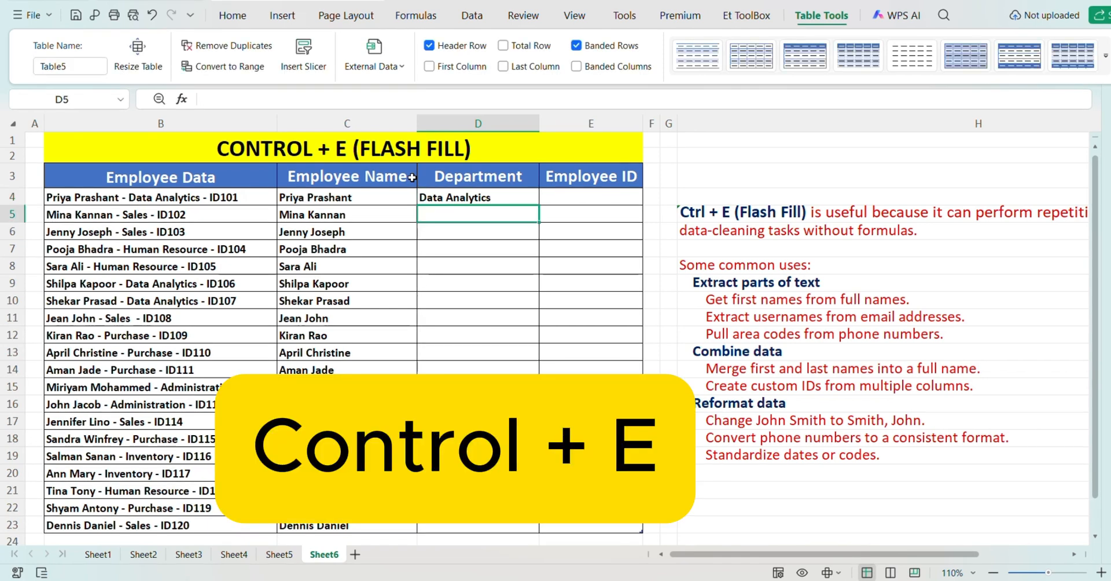
key("ctrl+e")
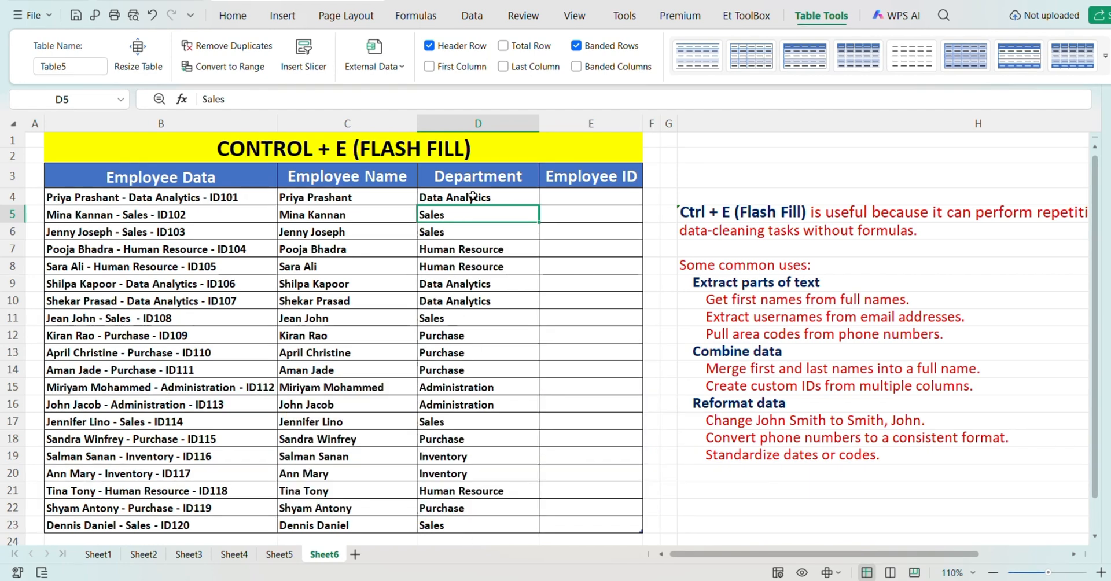
left_click(467, 529)
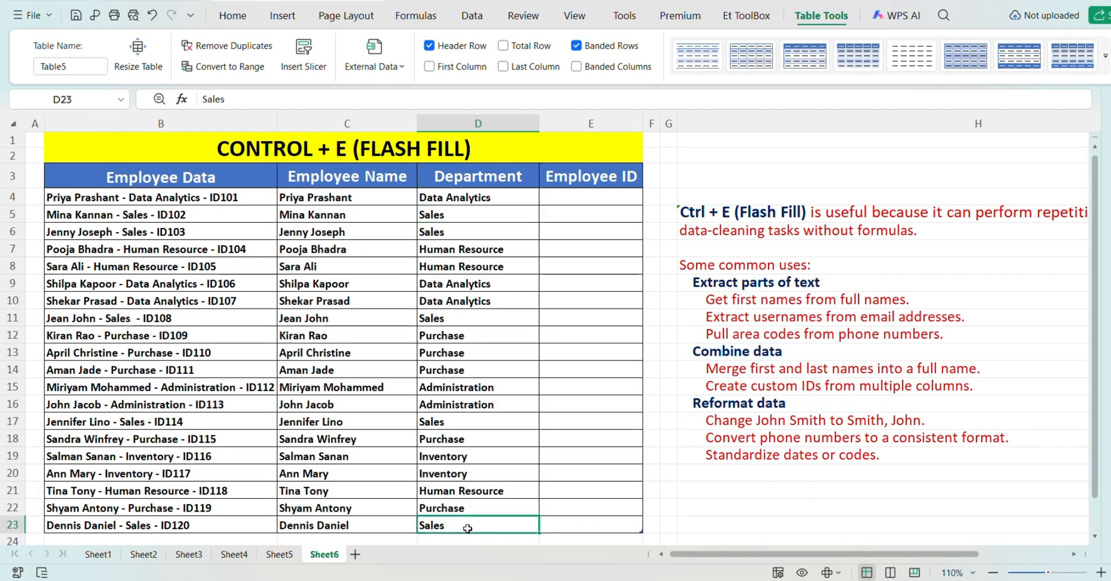
left_click(486, 201)
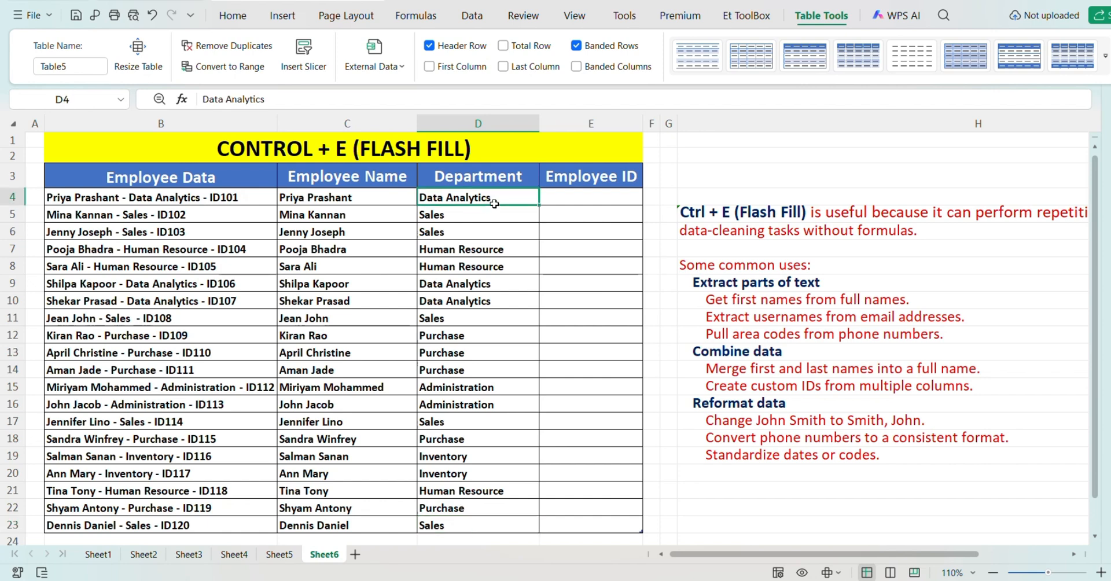
Step: Enter the first employee's ID, including its ID prefix, in E4 and Flash Fill the rest of the Employee ID column from E5
left_click(579, 203)
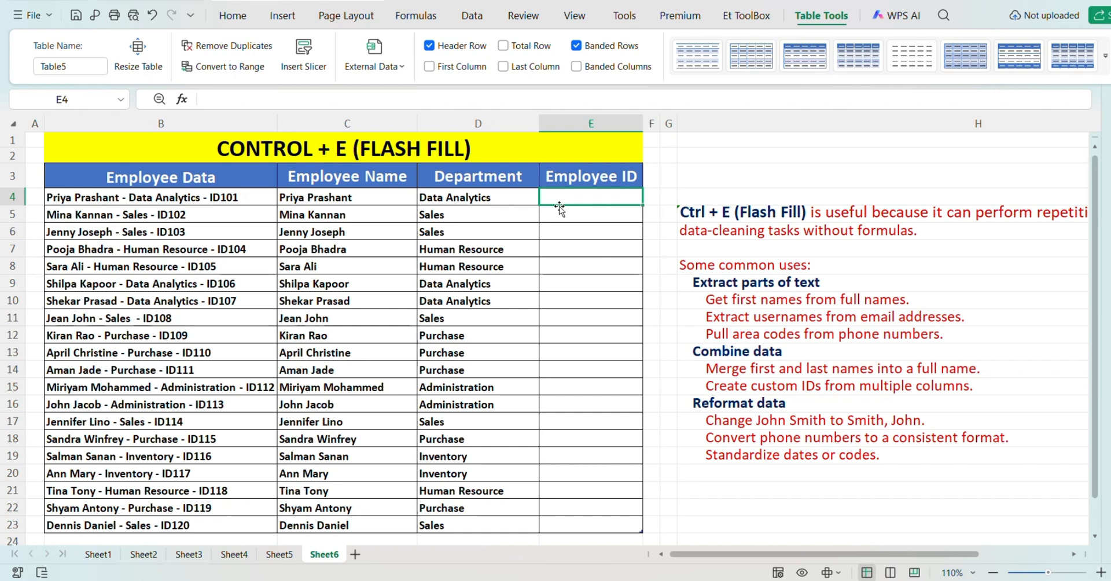
key("Caps_Lock")
type("ID")
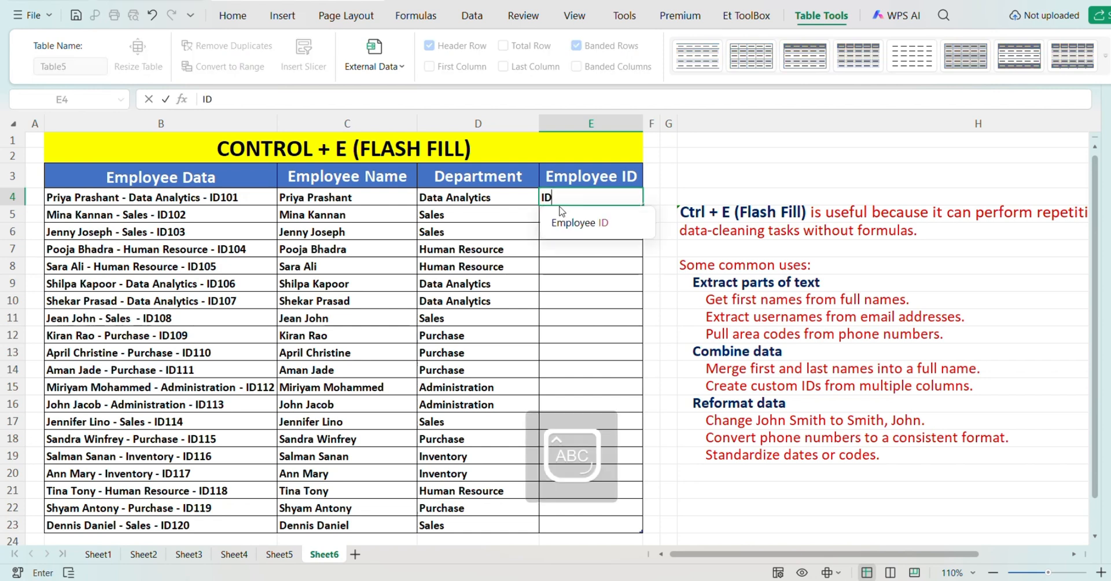
type("101")
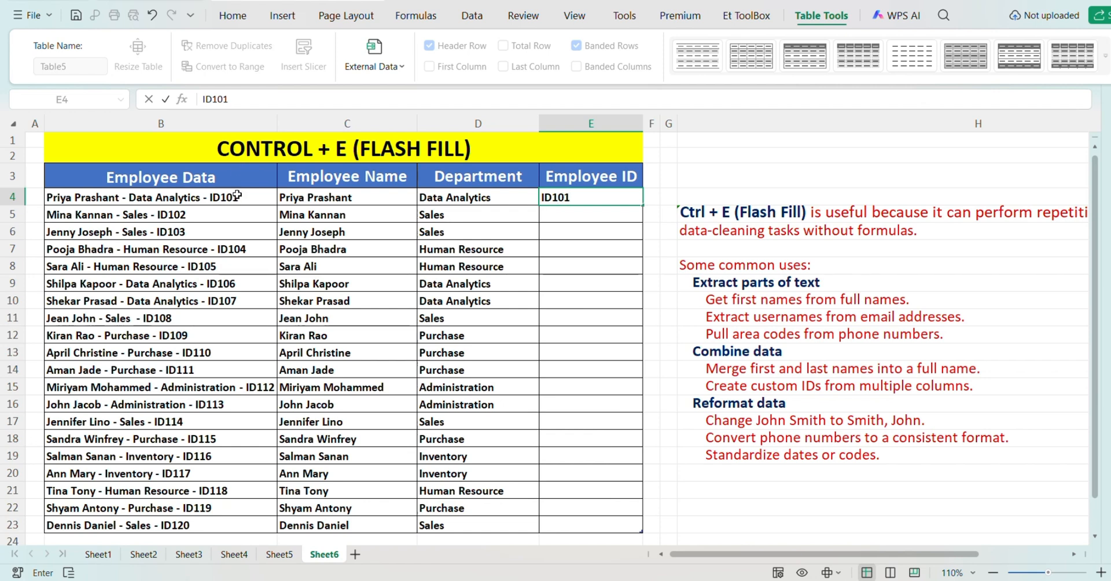
key("Return")
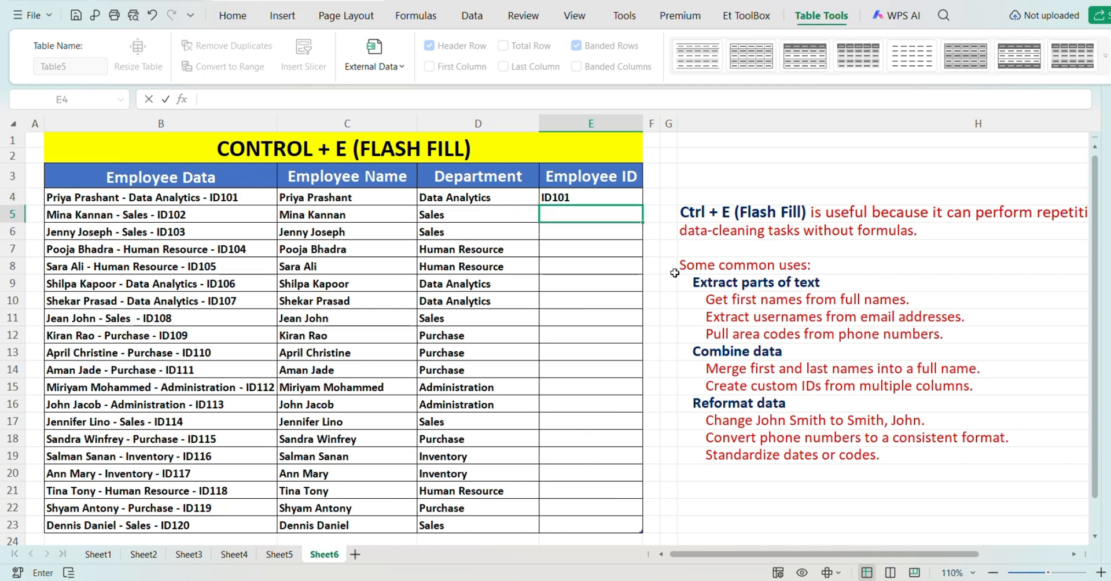
key("ctrl+e")
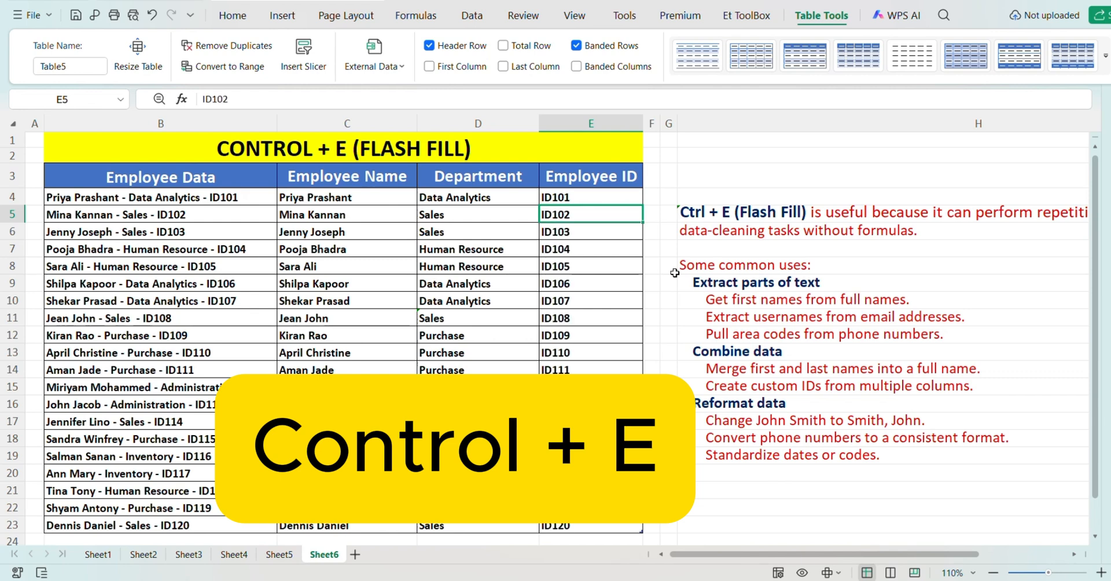
left_click(603, 249)
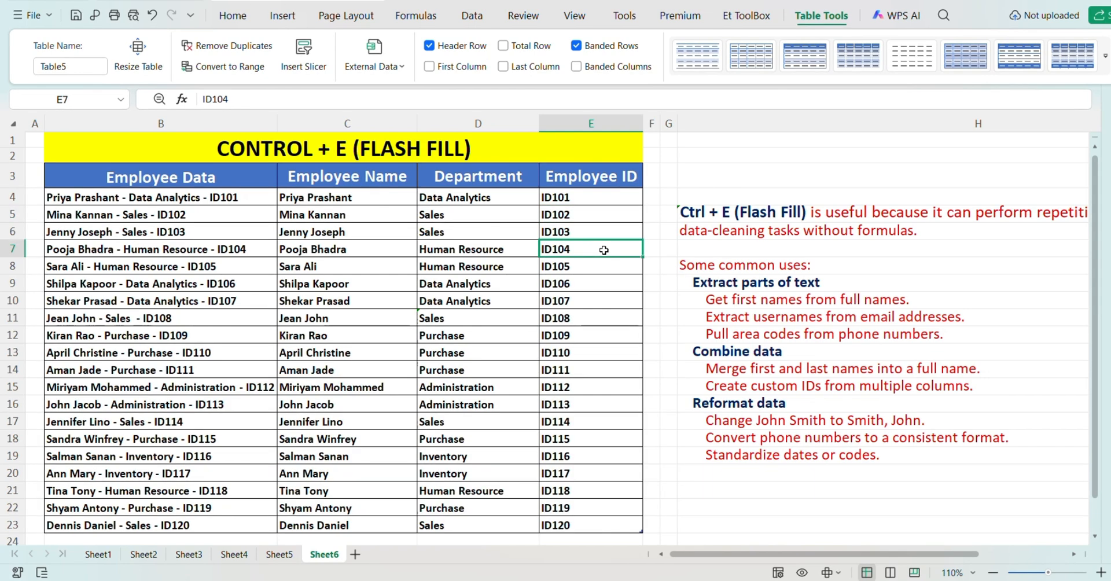
left_click(372, 227)
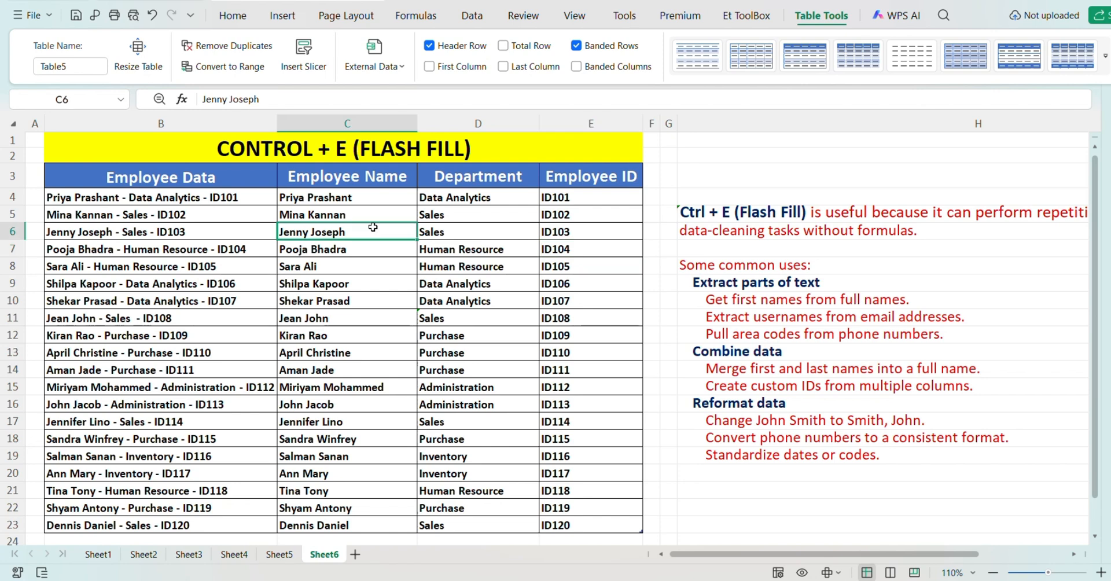
Step: Compare the split name, department and ID columns with the combined Employee Data entries
left_click(389, 200)
left_click(498, 193)
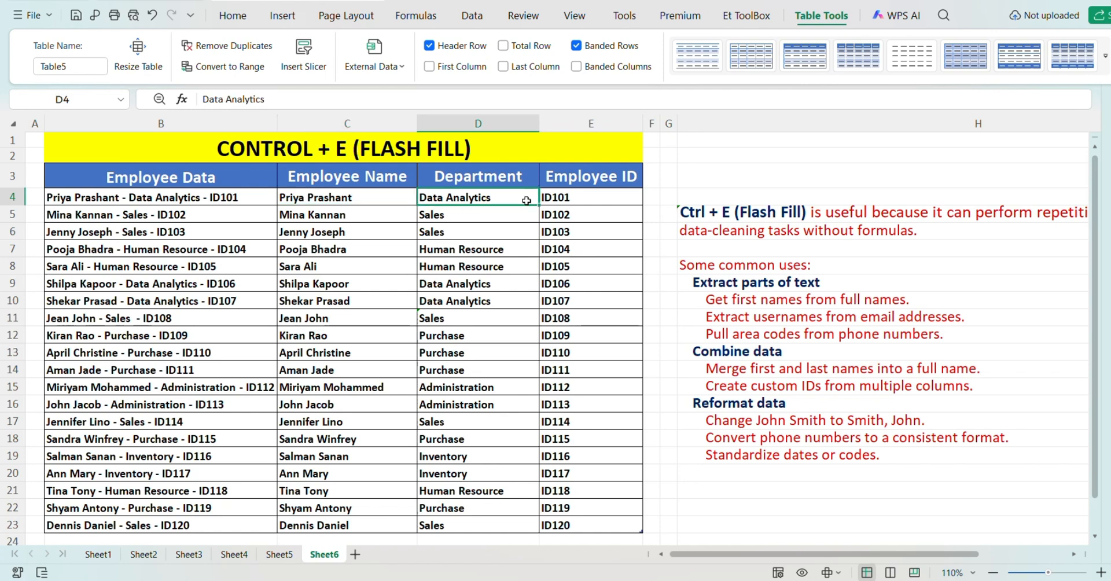
left_click(399, 201)
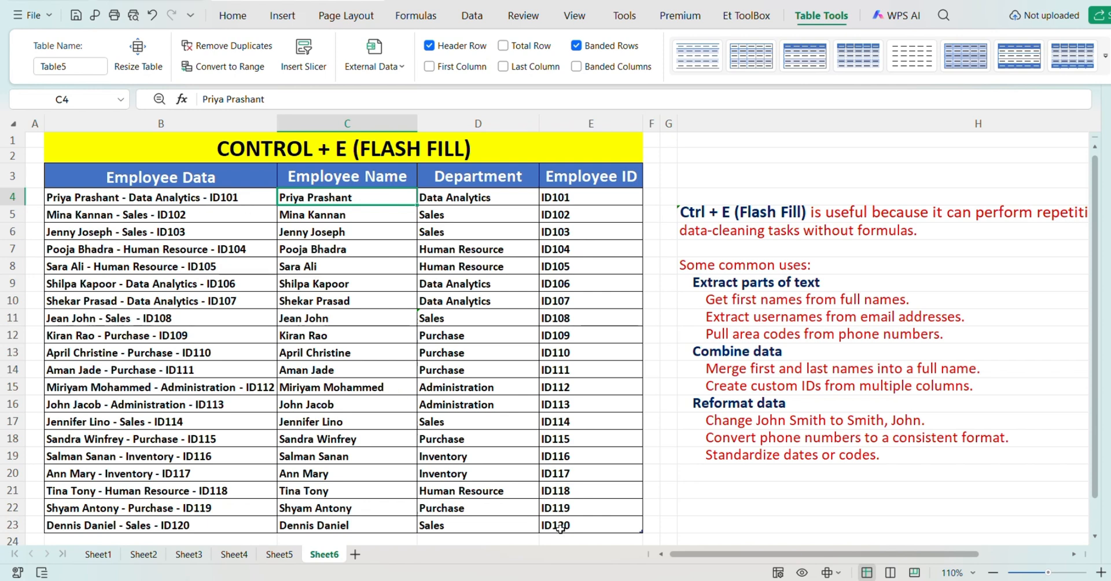
left_click(125, 198)
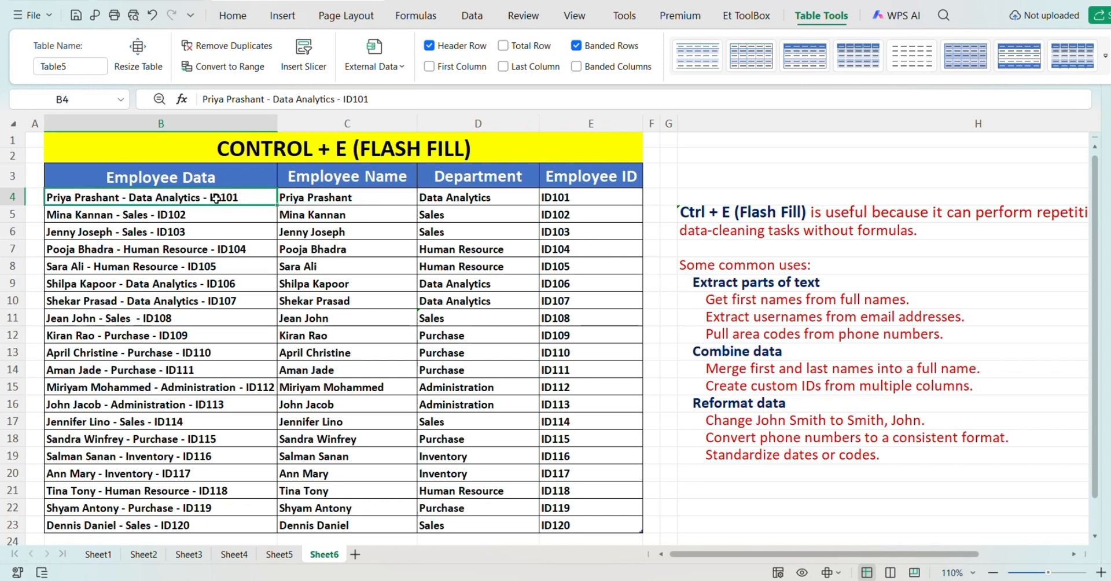
left_click(124, 215)
left_click(231, 248)
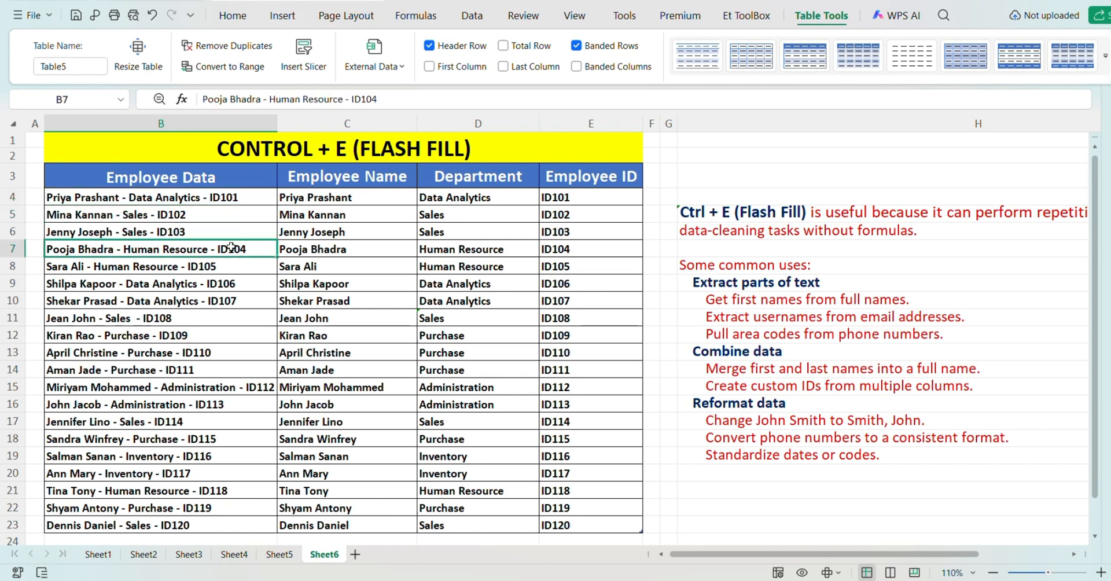
Step: Read the notes beside the table on why Flash Fill is useful and its common uses, up to Extract parts of text
left_click_drag(750, 554, 827, 556)
left_click(465, 216)
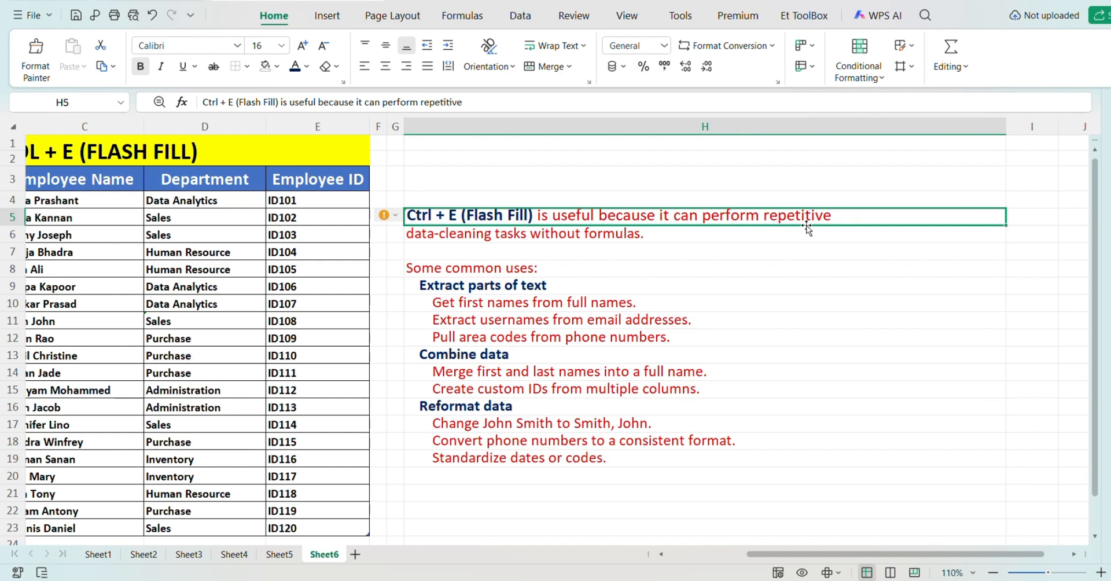
left_click(537, 235)
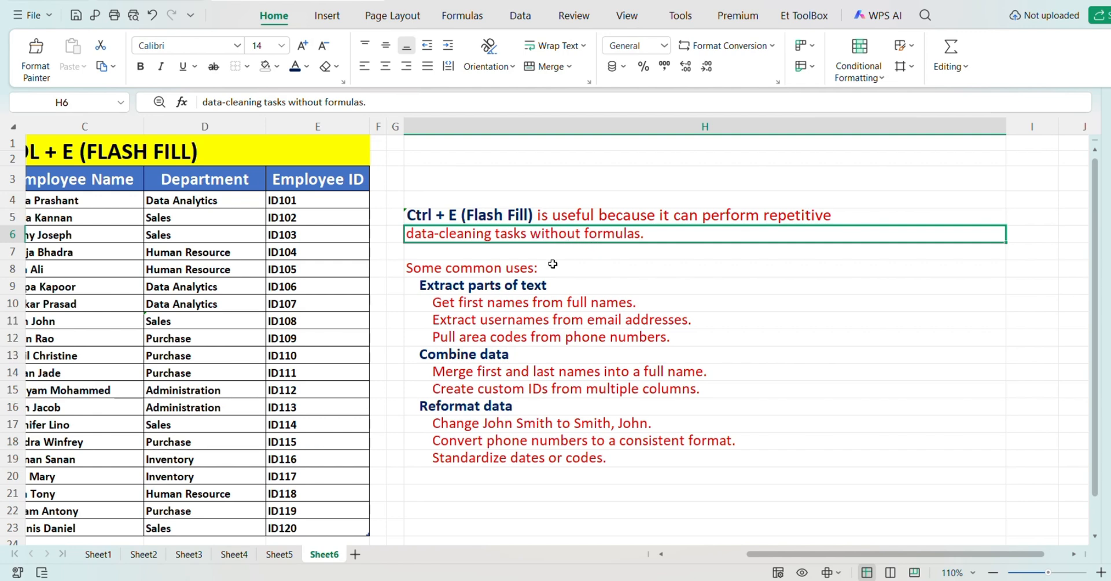
left_click(181, 145)
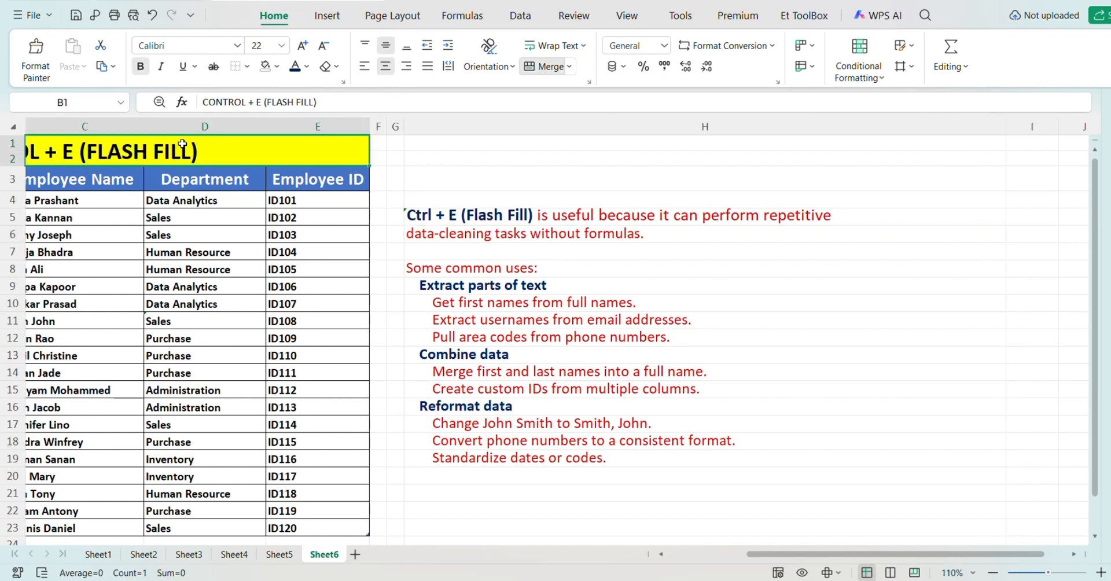
left_click(420, 270)
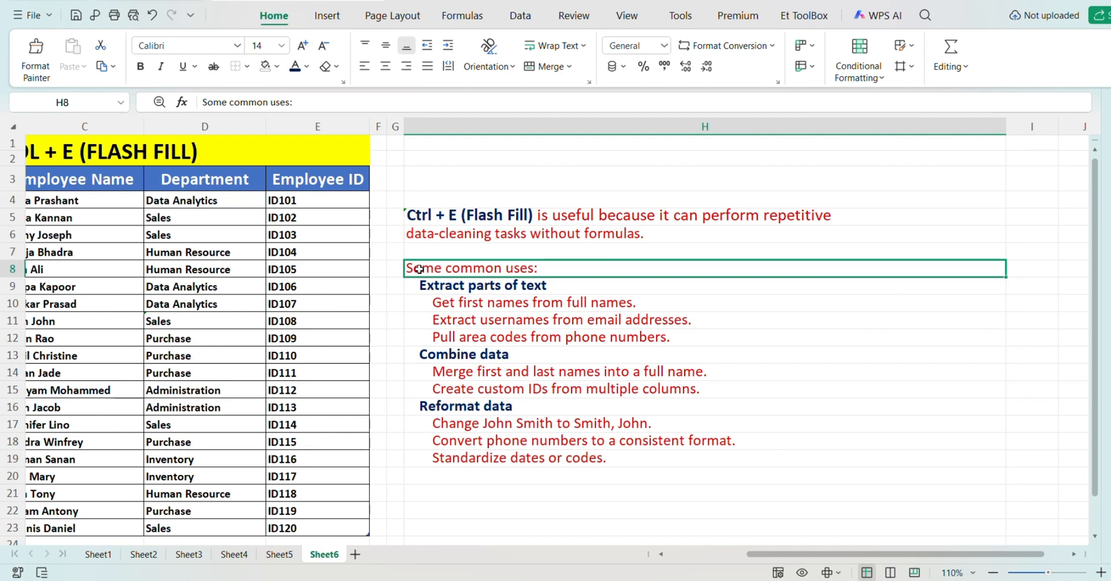
left_click(474, 287)
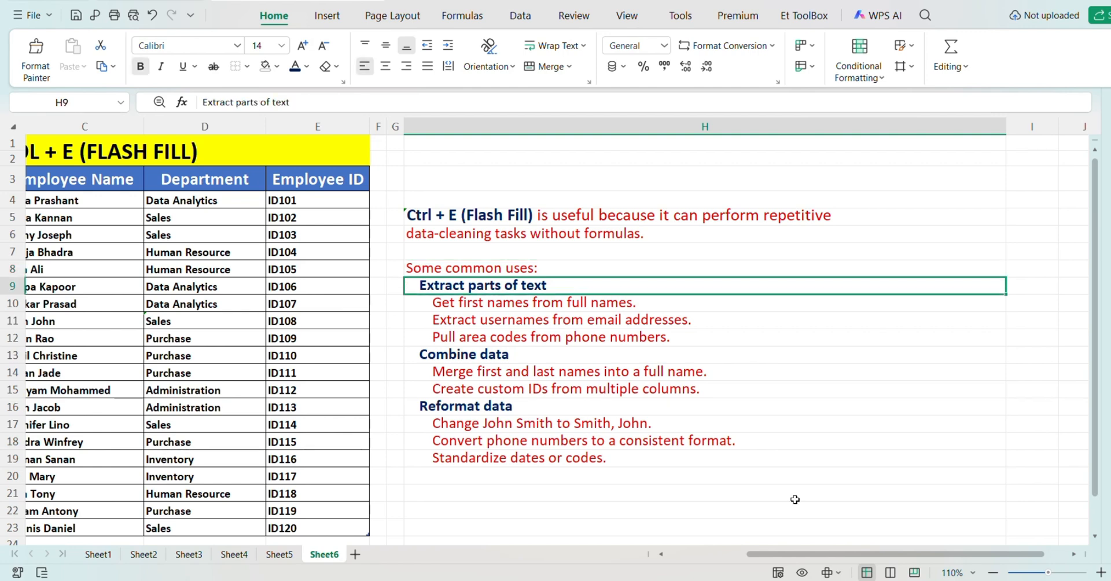
left_click_drag(820, 557, 744, 557)
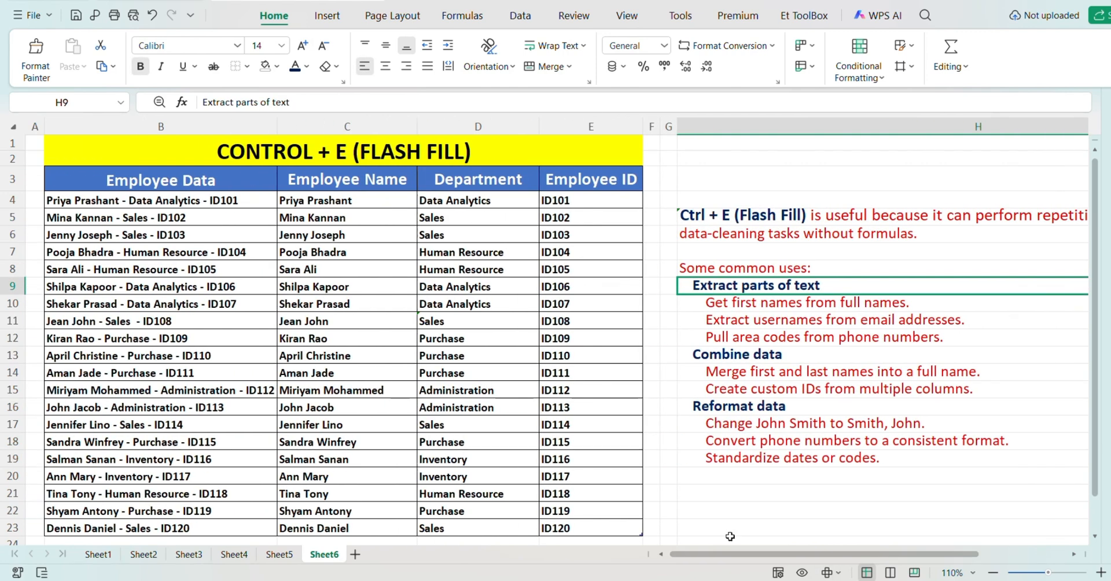
Step: Insert two table columns headed First Name and Last Name between Employee Name and Department
left_click(301, 201)
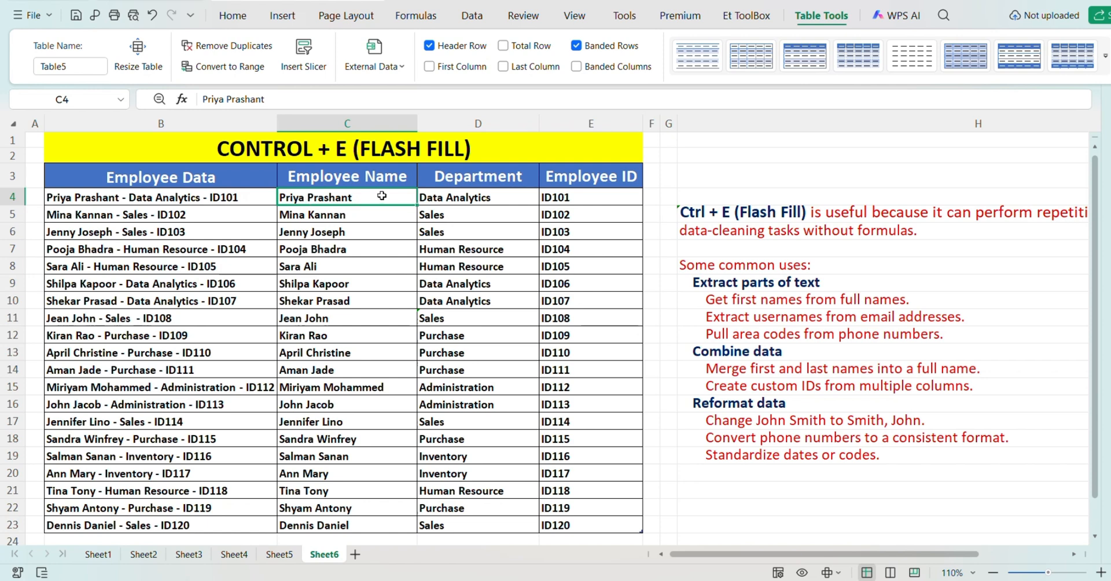
left_click(457, 122)
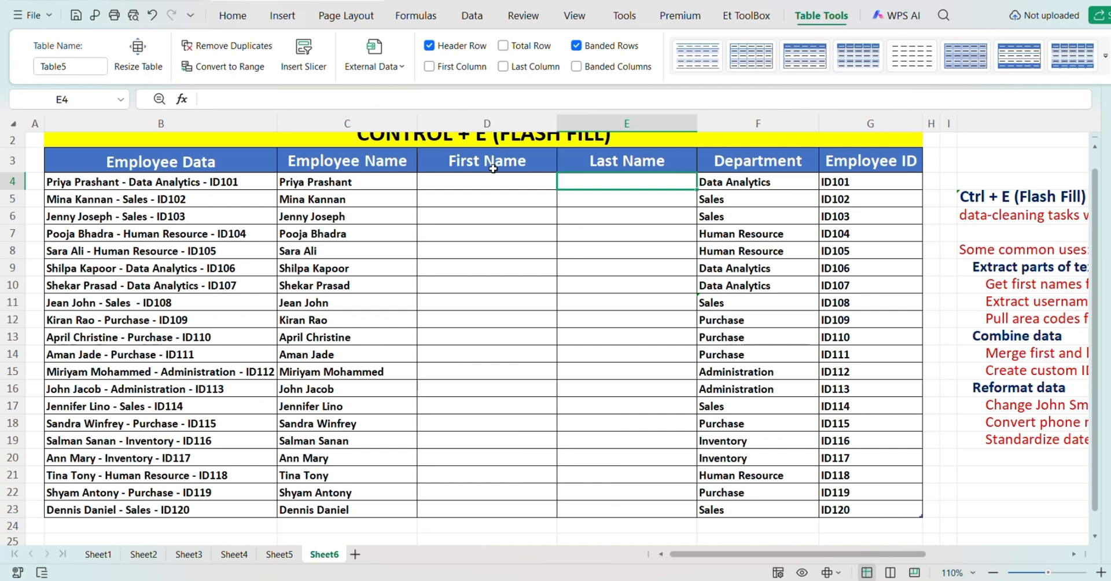
left_click(495, 168)
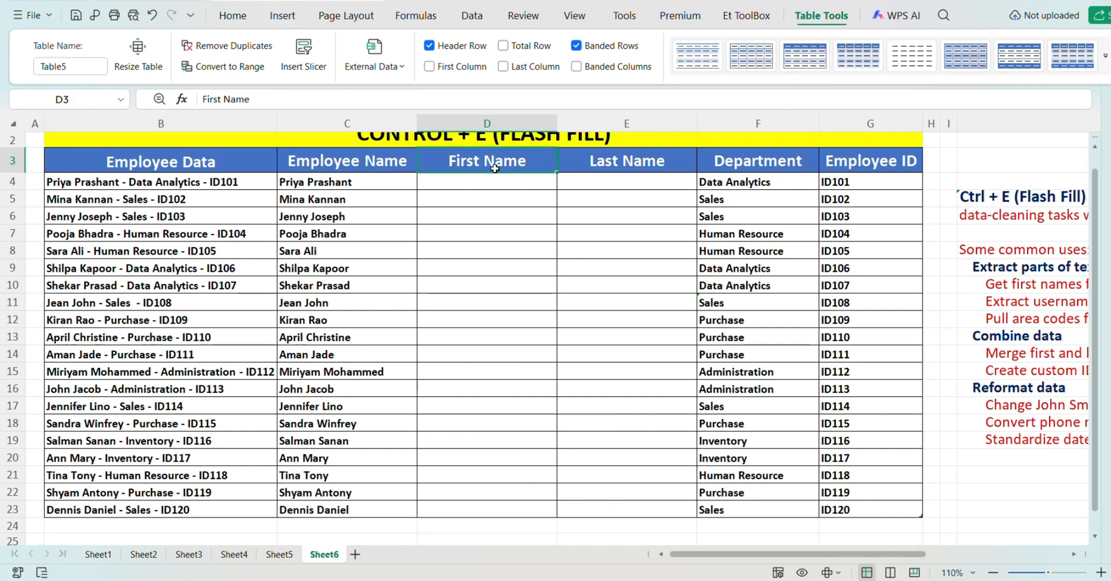
left_click(591, 166)
left_click(515, 155)
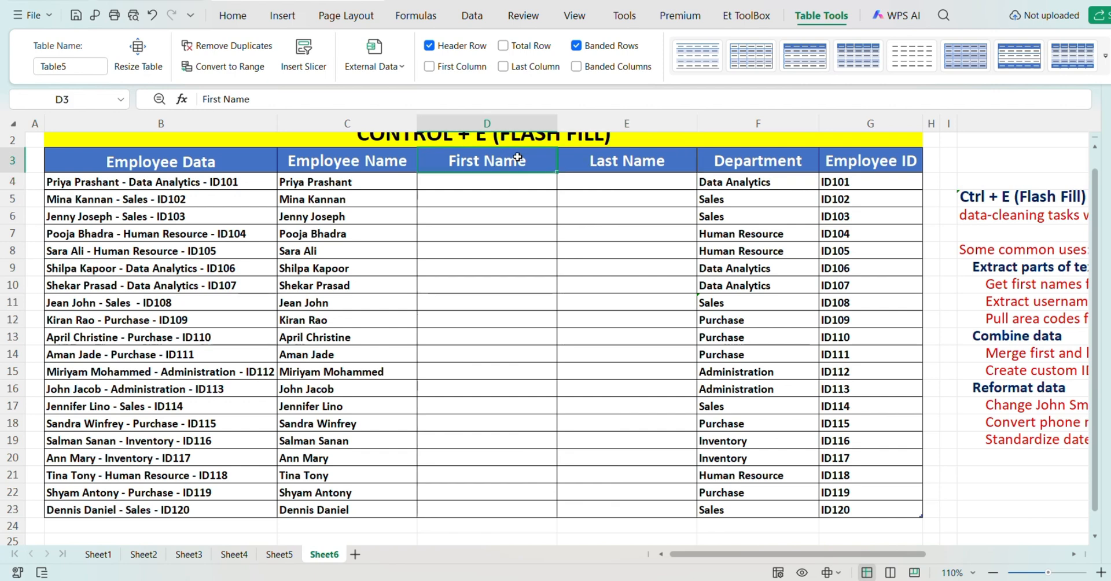
left_click(588, 164)
left_click(508, 161)
left_click(585, 169)
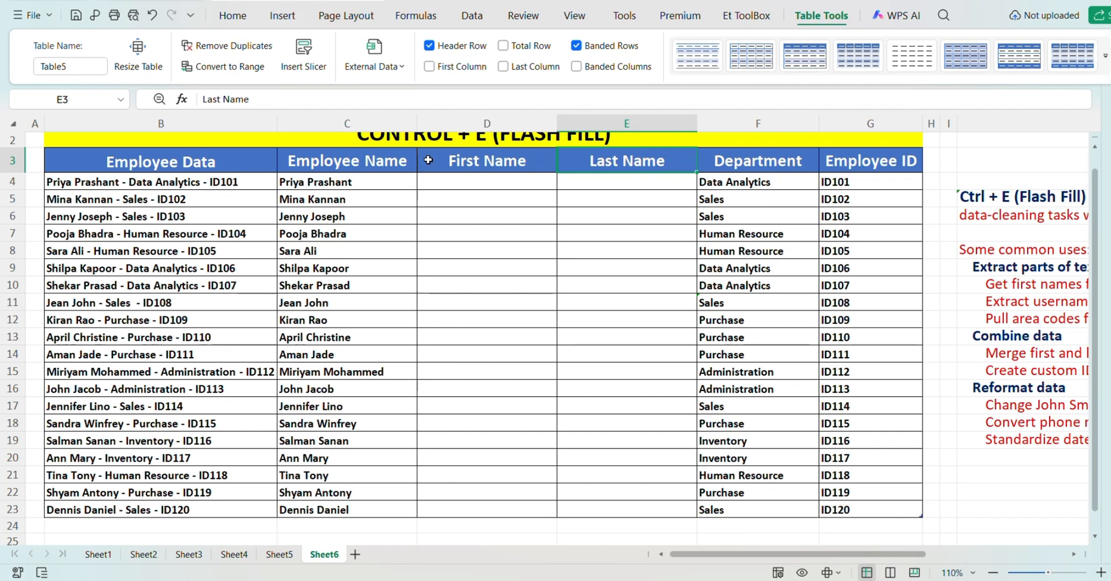
Step: Enter the first employee's first name in D4 and Flash Fill the rest of the First Name column from D5
left_click(451, 183)
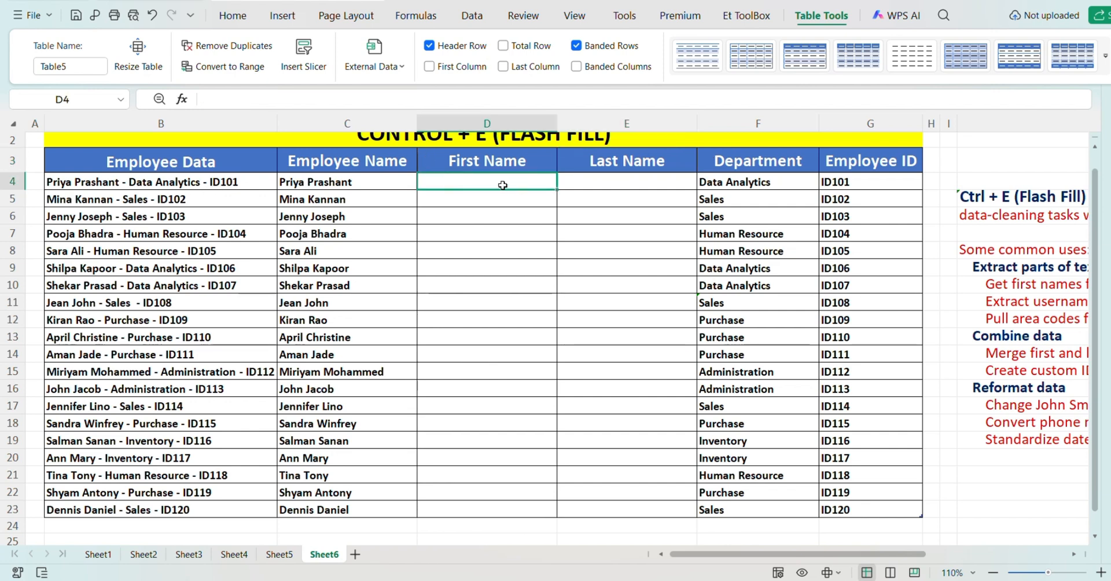
left_click(345, 182)
left_click_drag(345, 182, 346, 509)
left_click(484, 175)
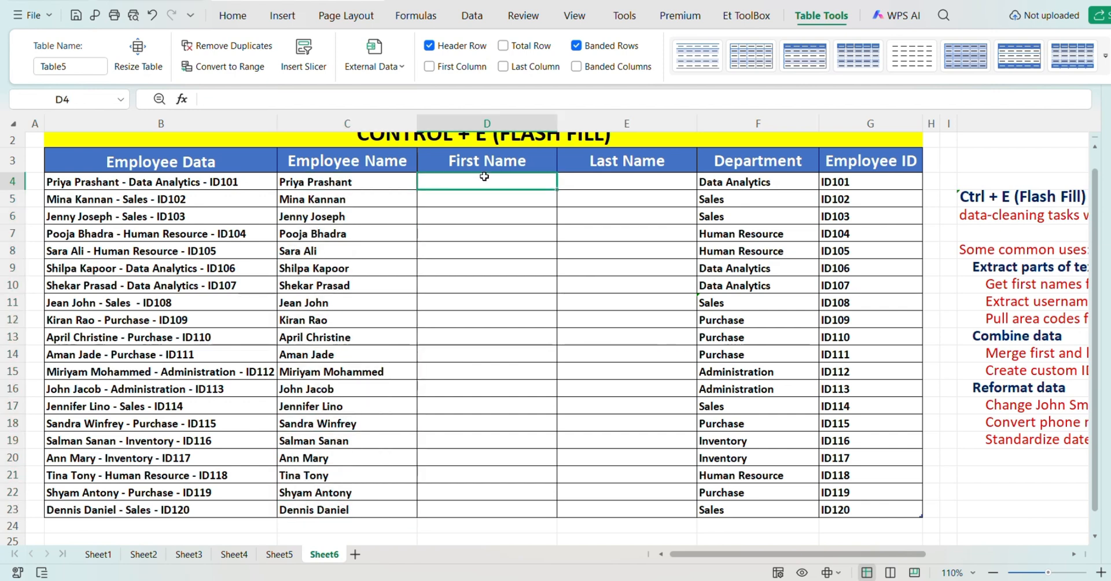
left_click(608, 184)
left_click(502, 183)
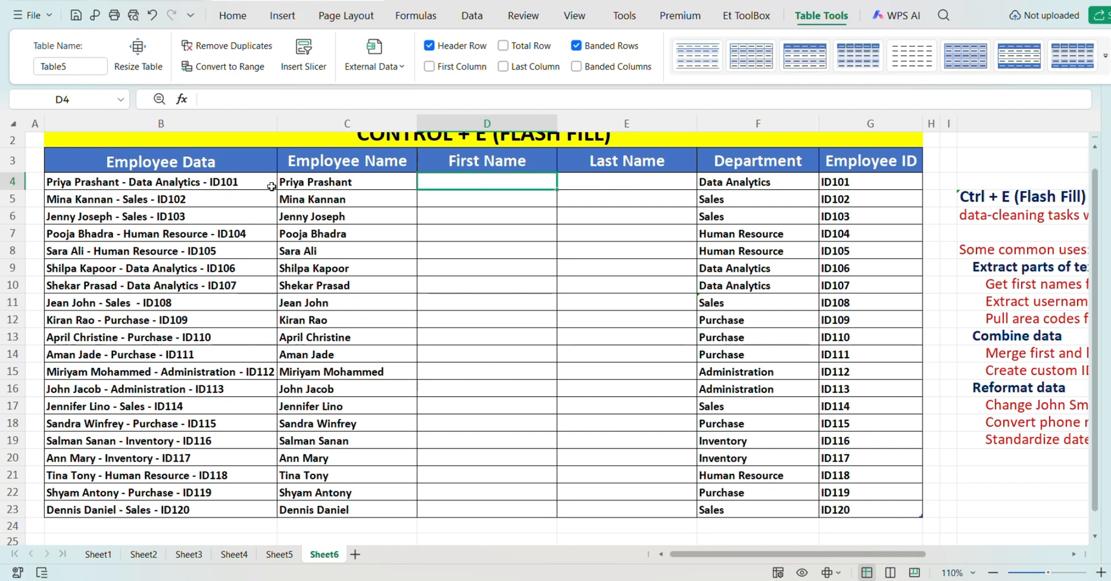
key("Caps_Lock")
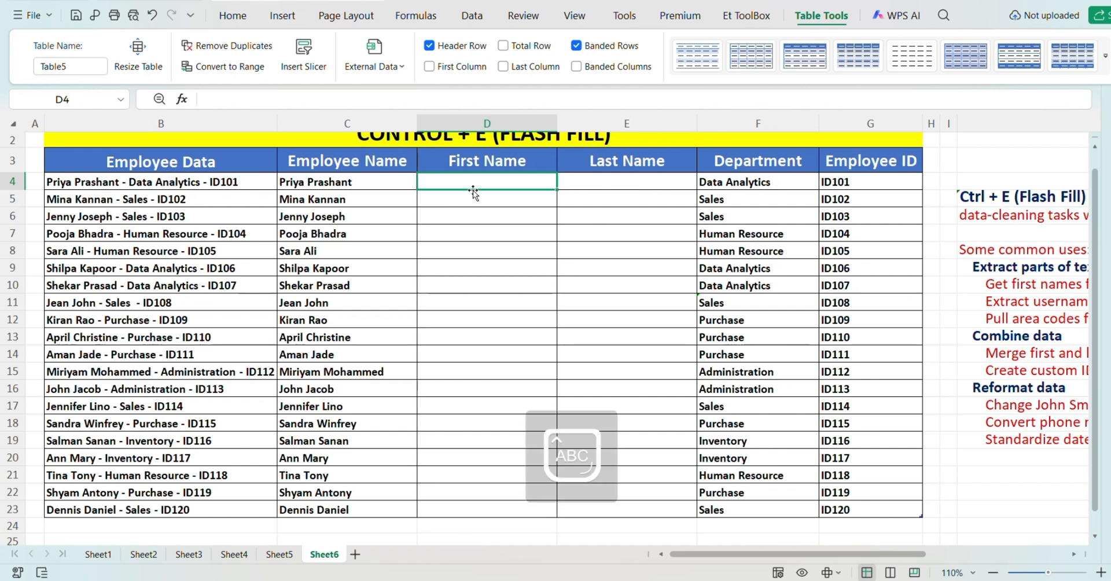
type("P")
key("Caps_Lock")
type("riya")
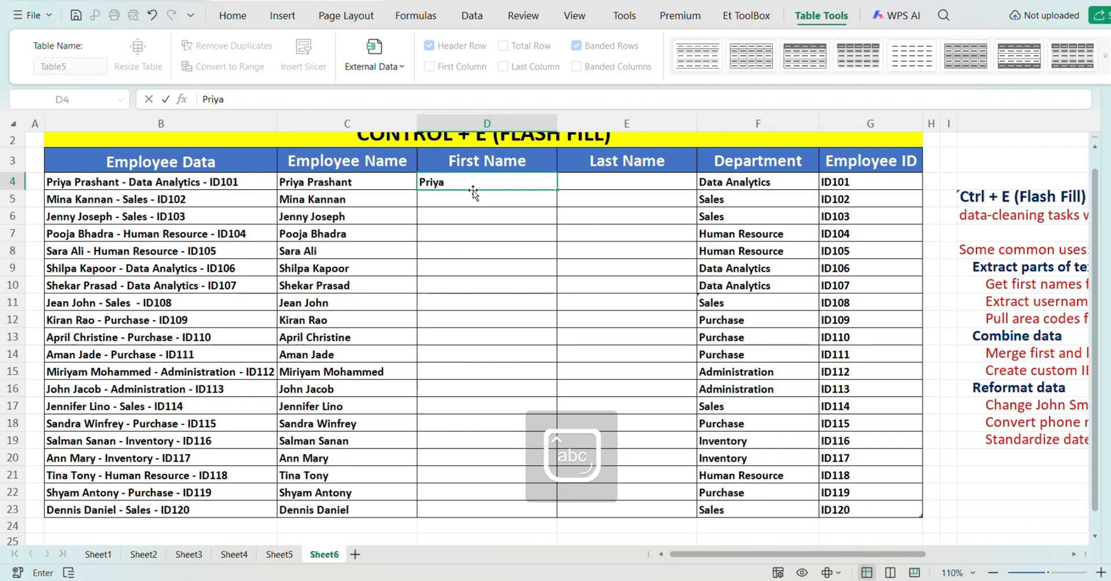
key("Return")
key("ctrl+e")
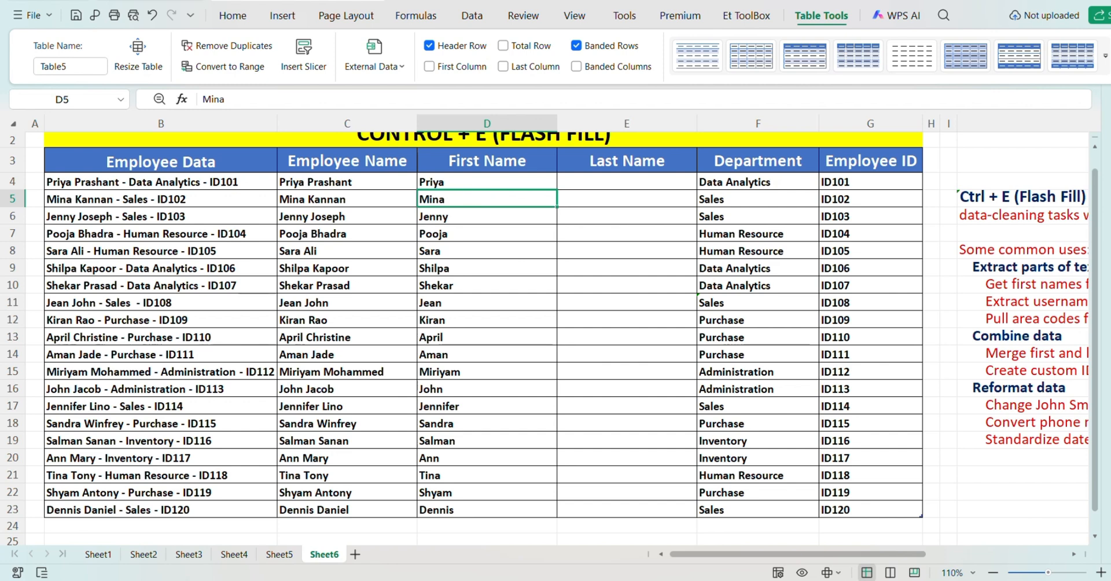
Step: Enter the first employee's last name in E4, Flash Fill the Last Name column from E5, and slightly narrow the First Name column
left_click(591, 180)
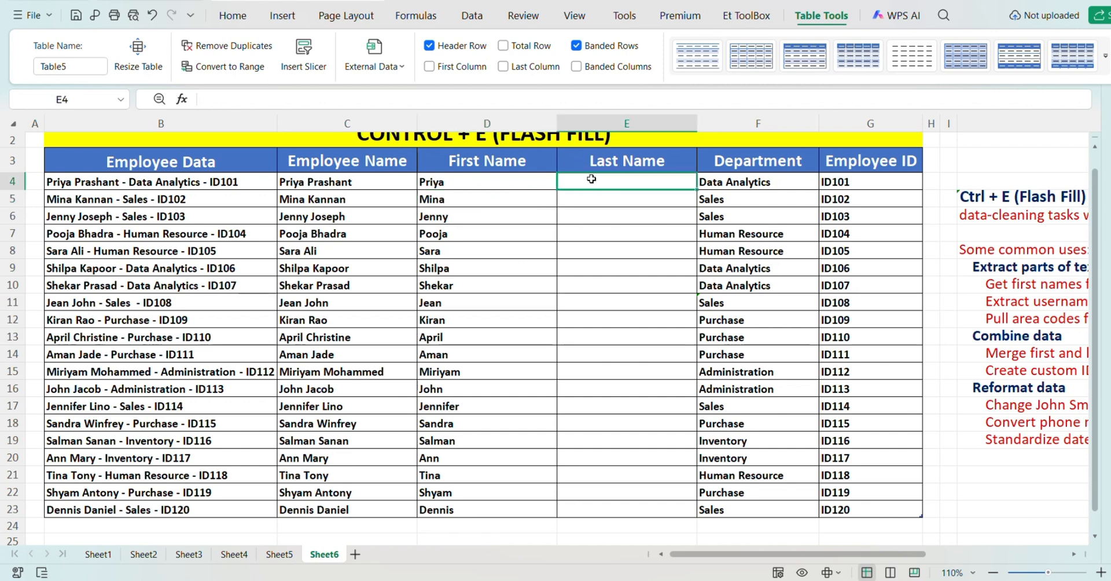
type("Prash")
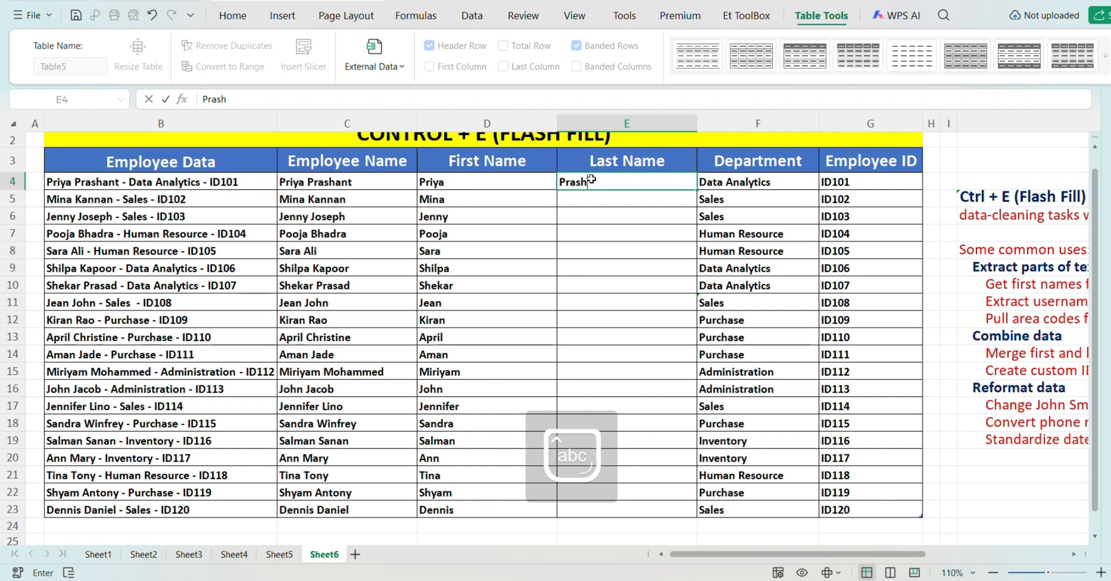
type("ant")
key("Return")
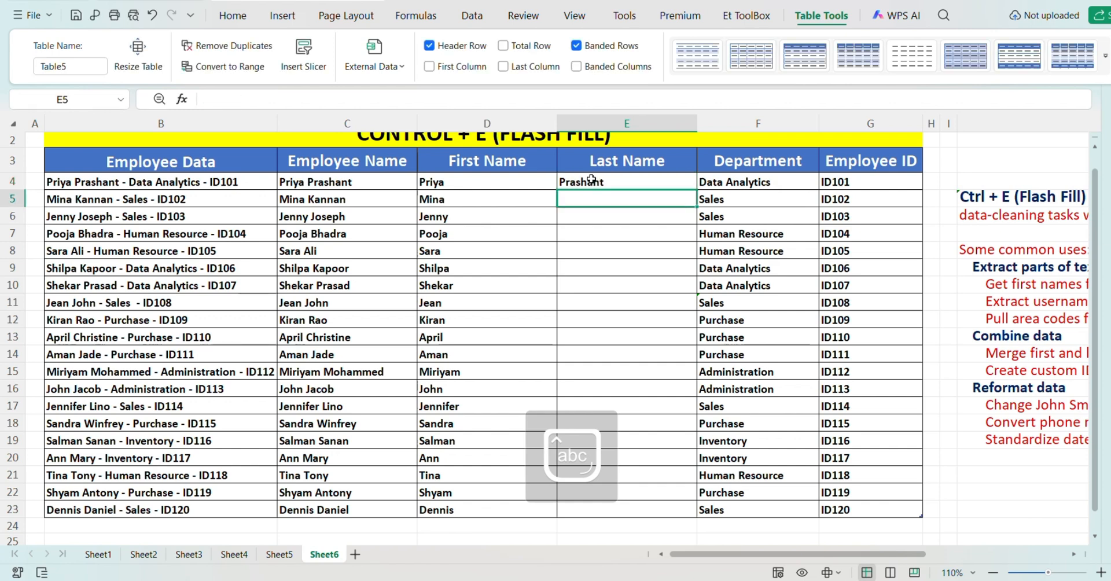
key("ctrl+e")
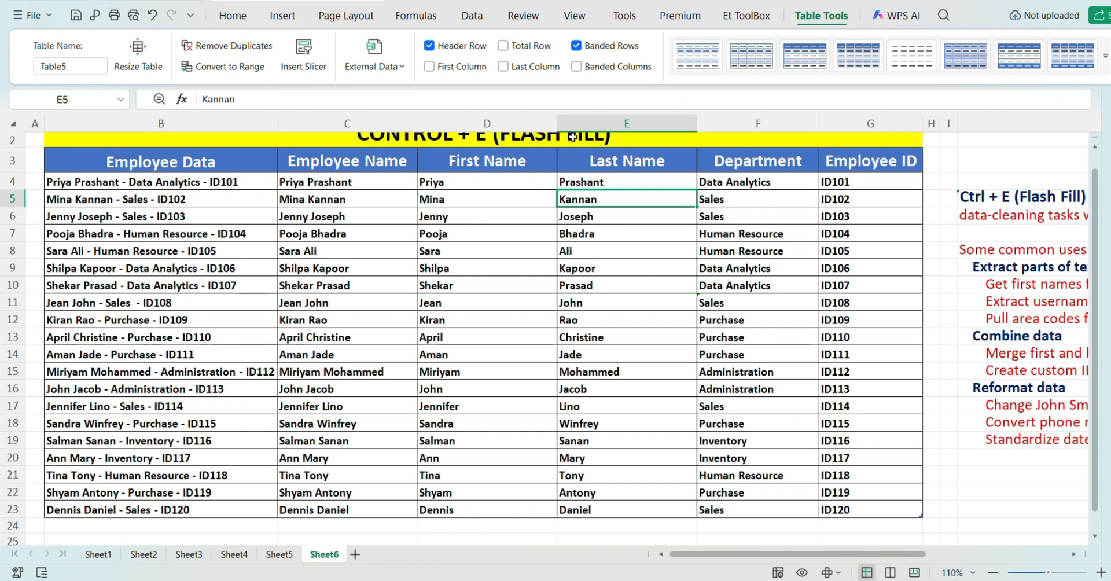
left_click_drag(558, 127, 540, 130)
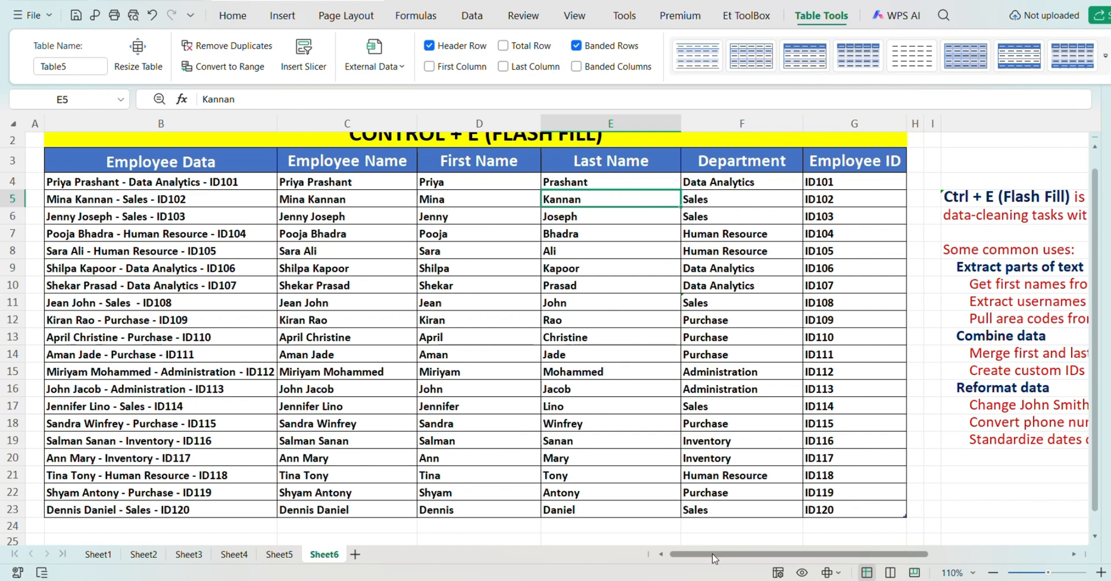
Step: Review the listed text-extraction uses of Flash Fill: first names from full names, usernames from email addresses and area codes from phone numbers
left_click_drag(711, 554, 773, 559)
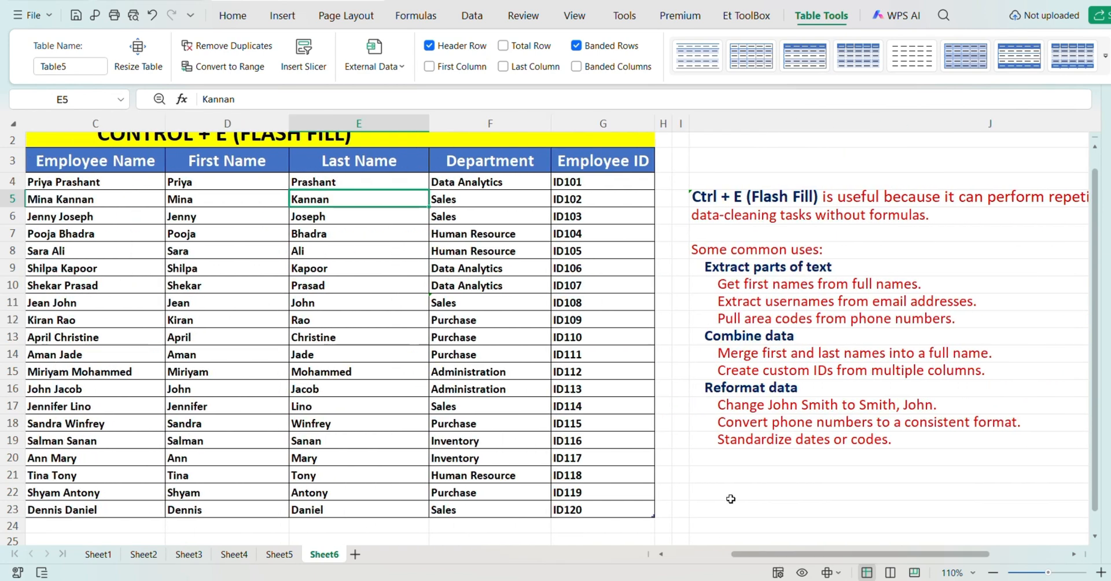
left_click(712, 274)
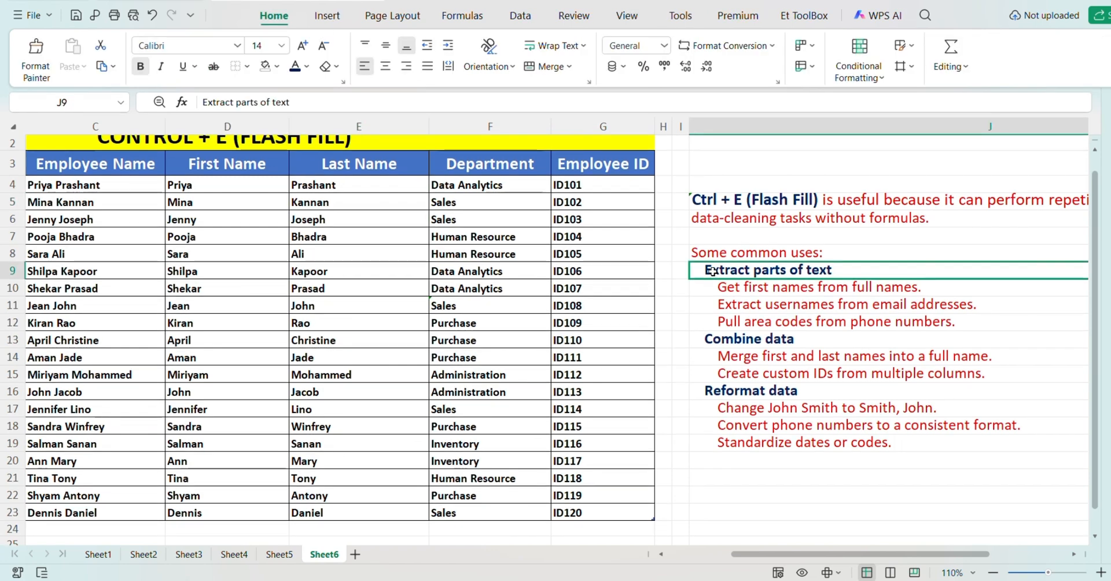
left_click(744, 289)
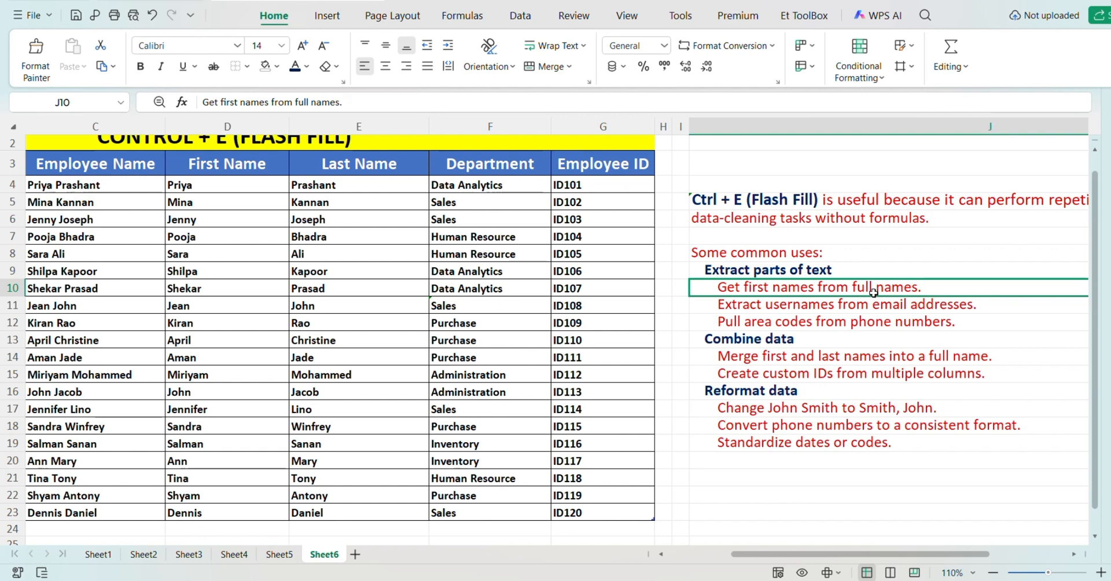
left_click(734, 312)
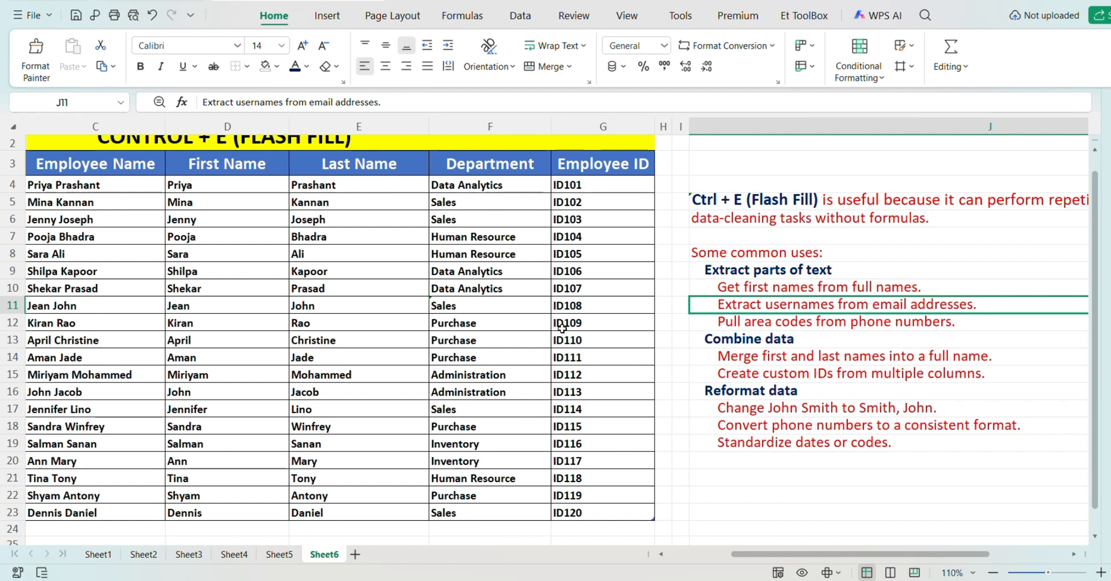
left_click(742, 319)
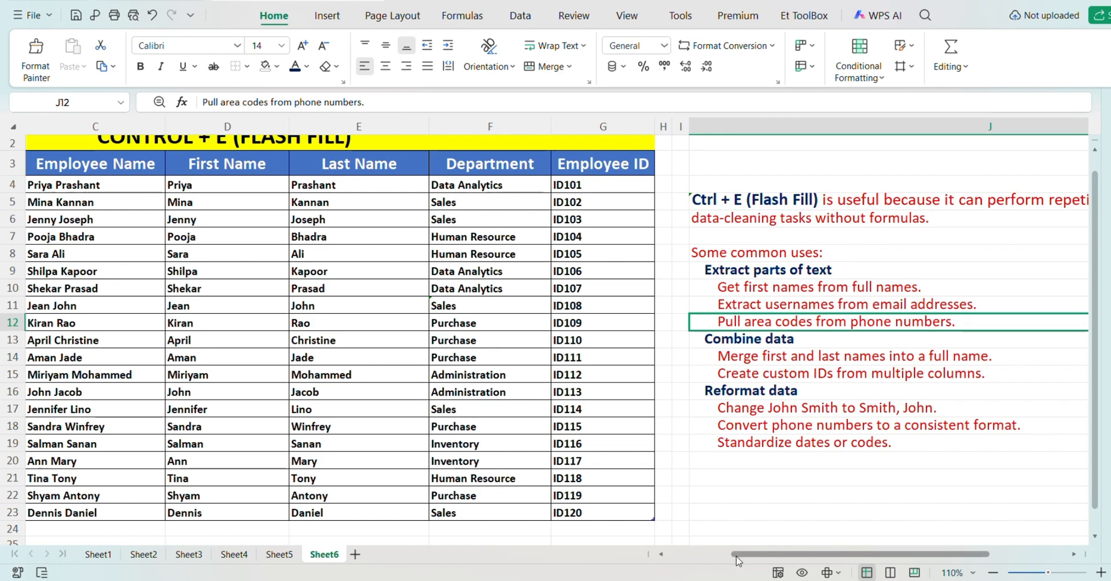
left_click_drag(723, 556, 657, 558)
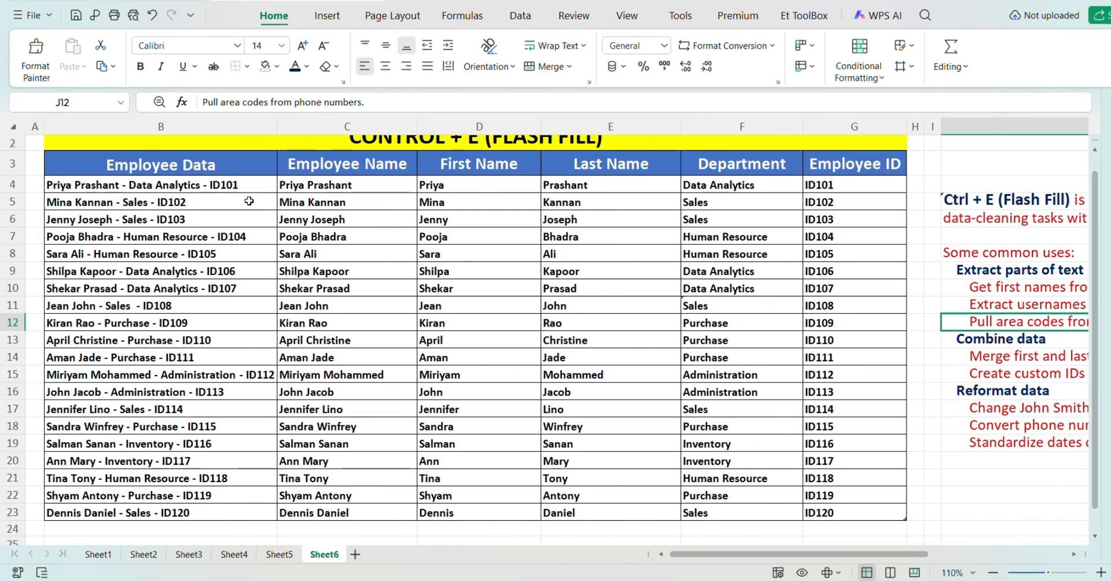
left_click_drag(730, 554, 803, 533)
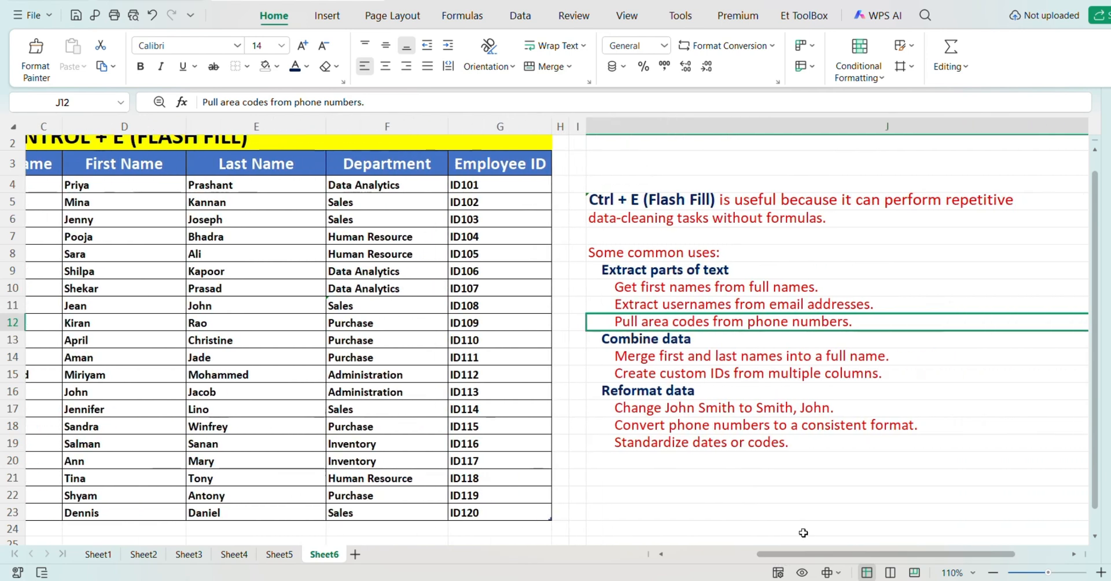
left_click(658, 306)
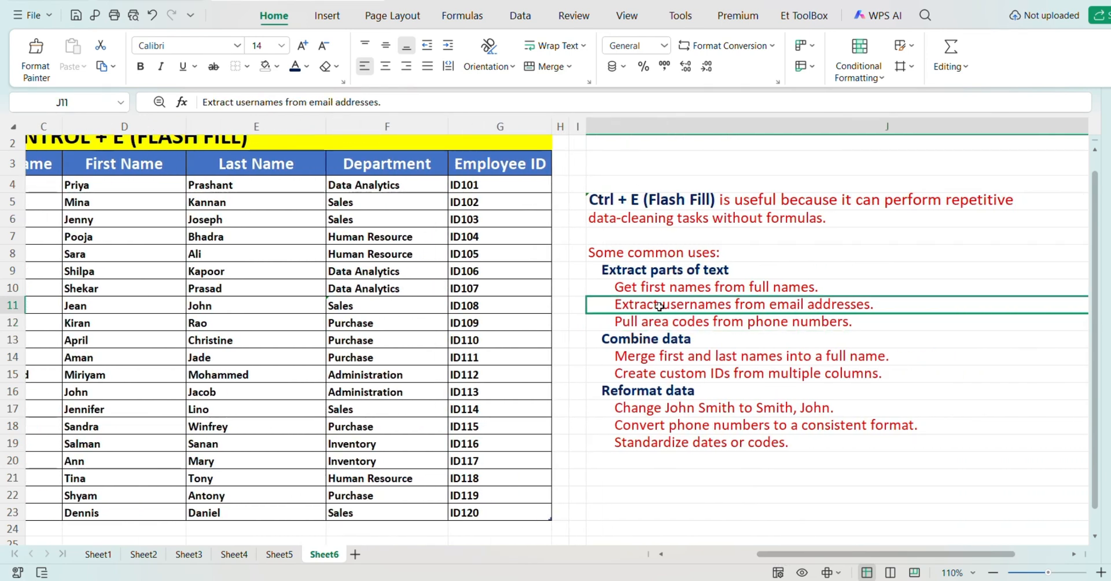
left_click(659, 321)
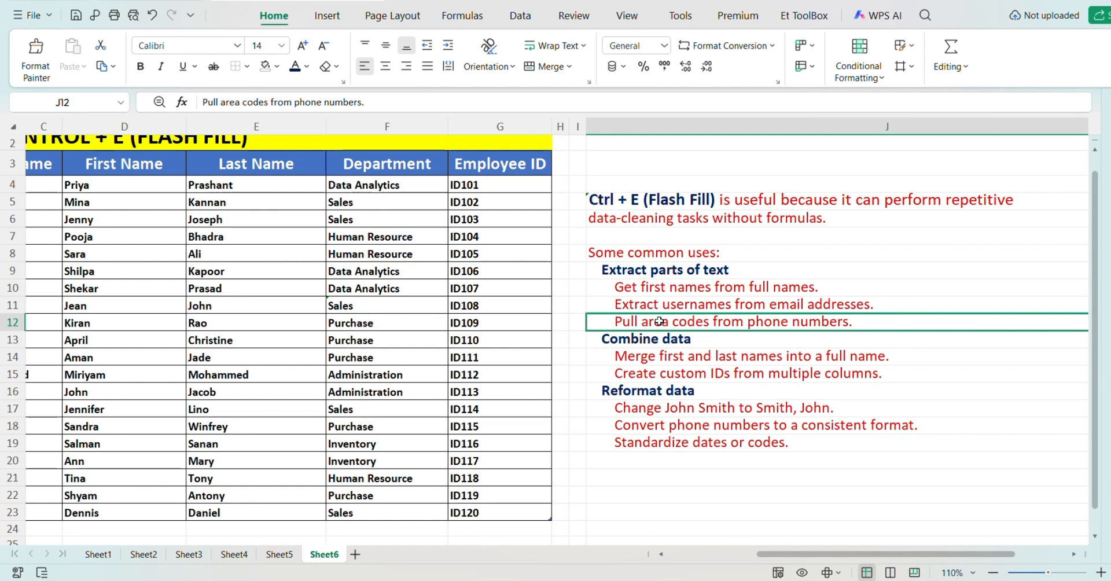
Step: Review the listed data-combining uses of Flash Fill, comparing the full-name merge with the employee table and reading the custom ID use
left_click(686, 306)
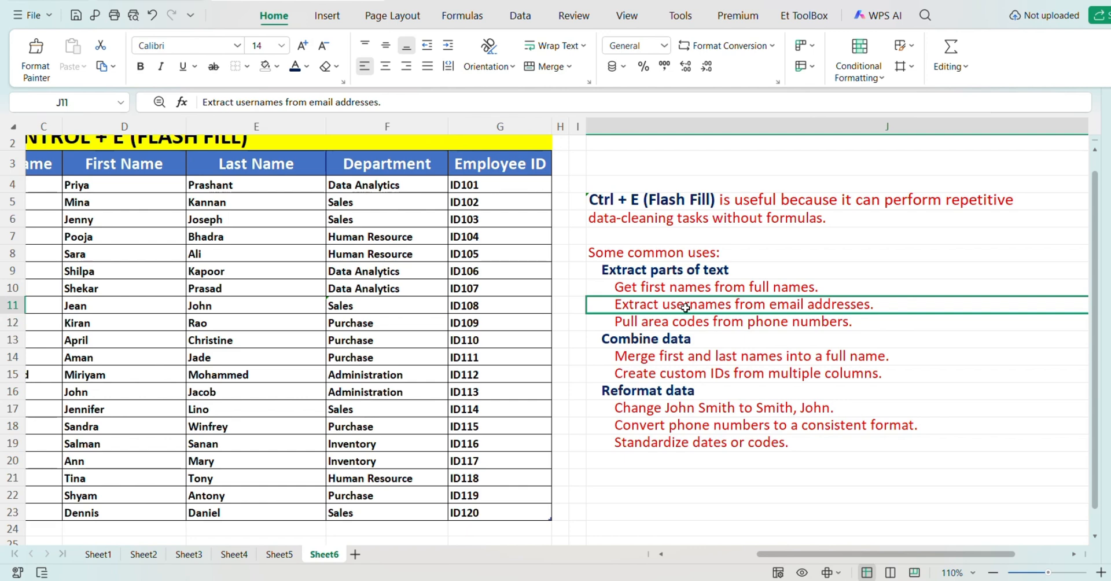
left_click(685, 321)
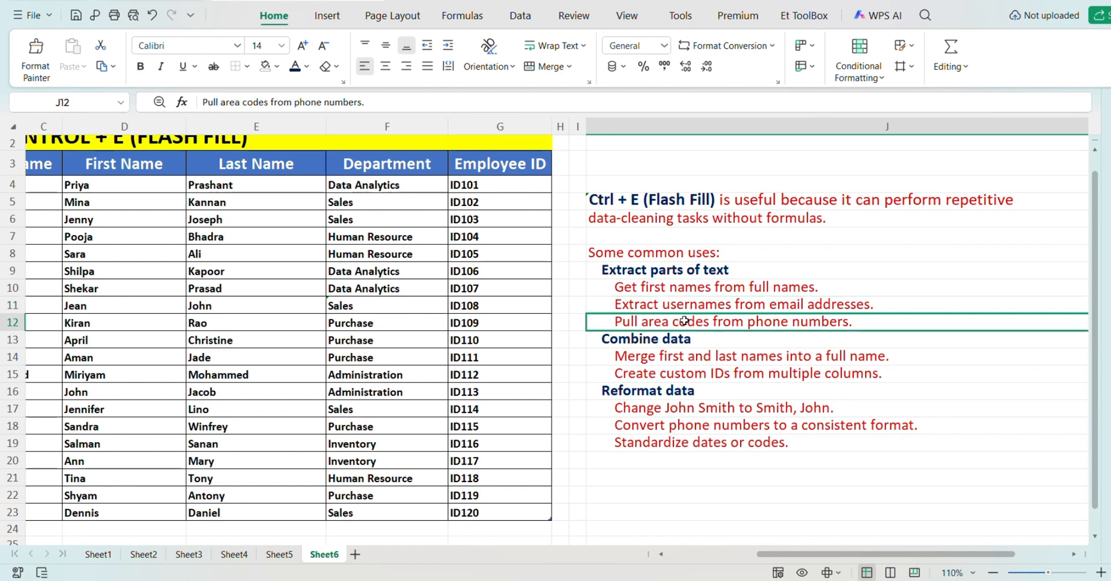
left_click(630, 339)
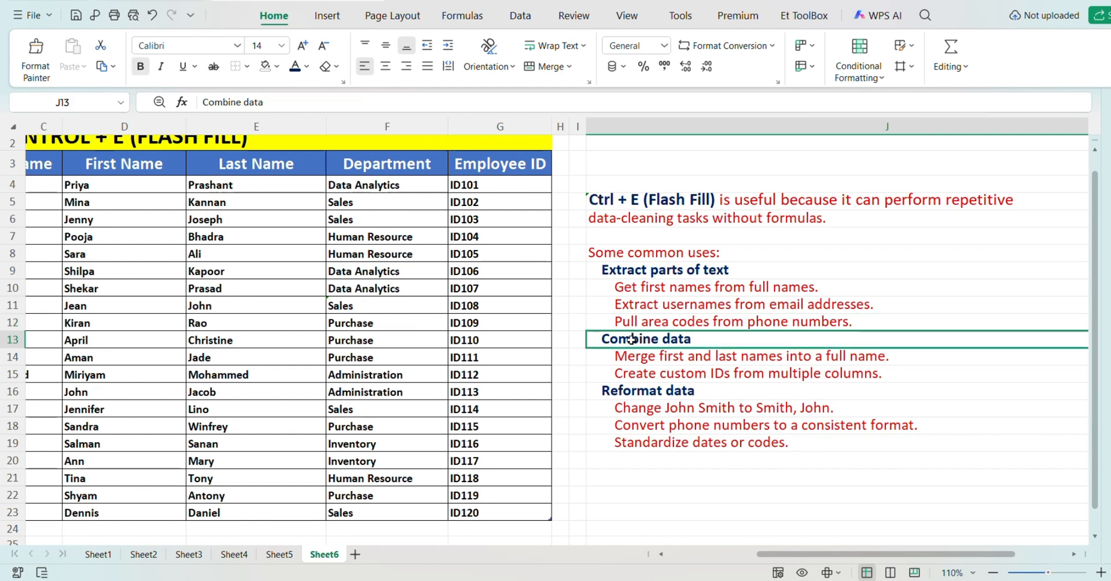
left_click(632, 359)
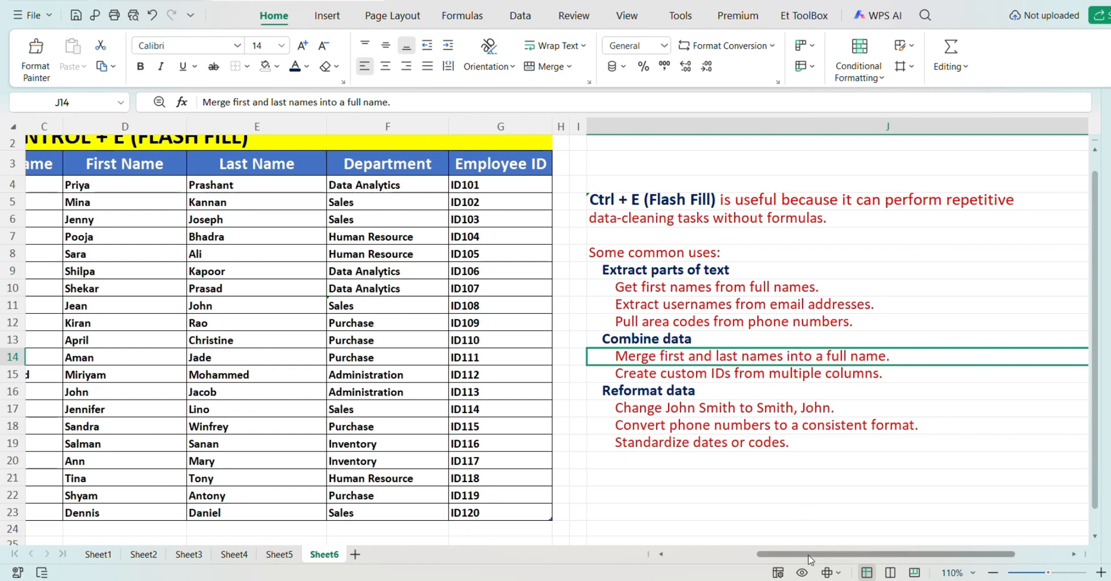
left_click_drag(810, 559, 673, 558)
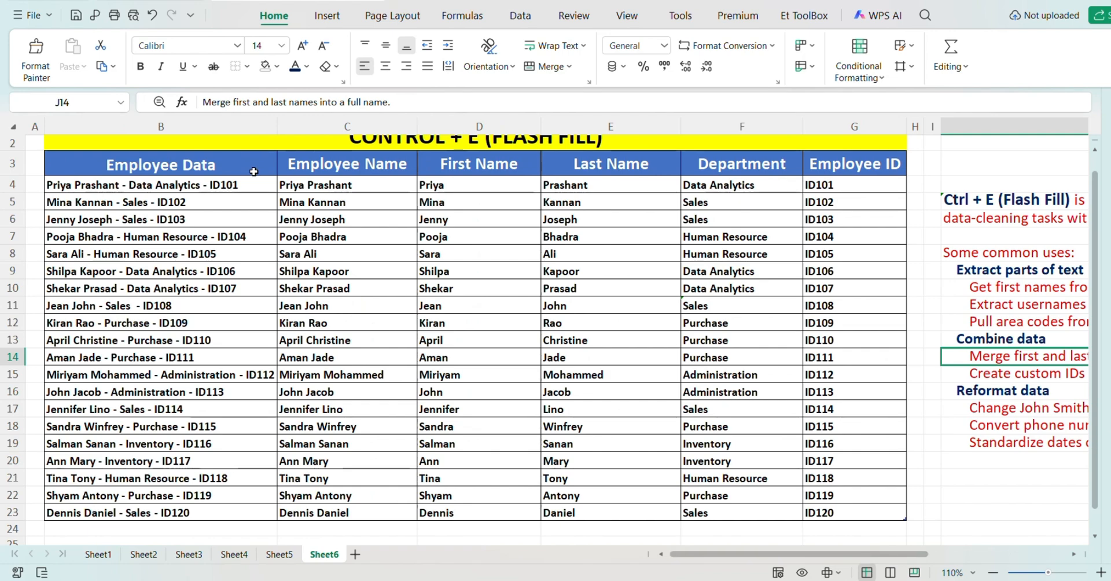
left_click(131, 180)
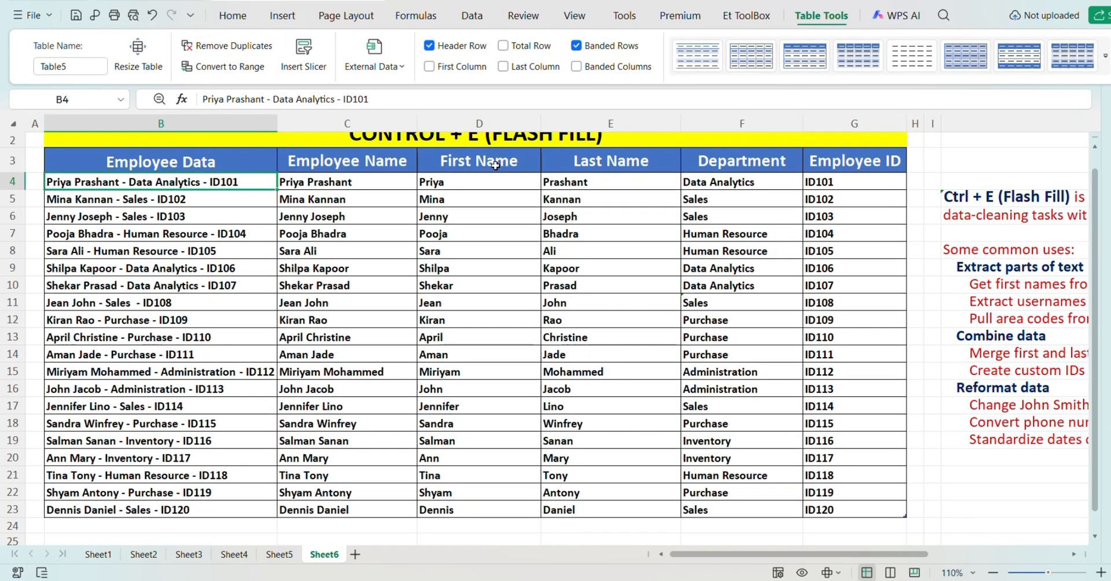
left_click(357, 184)
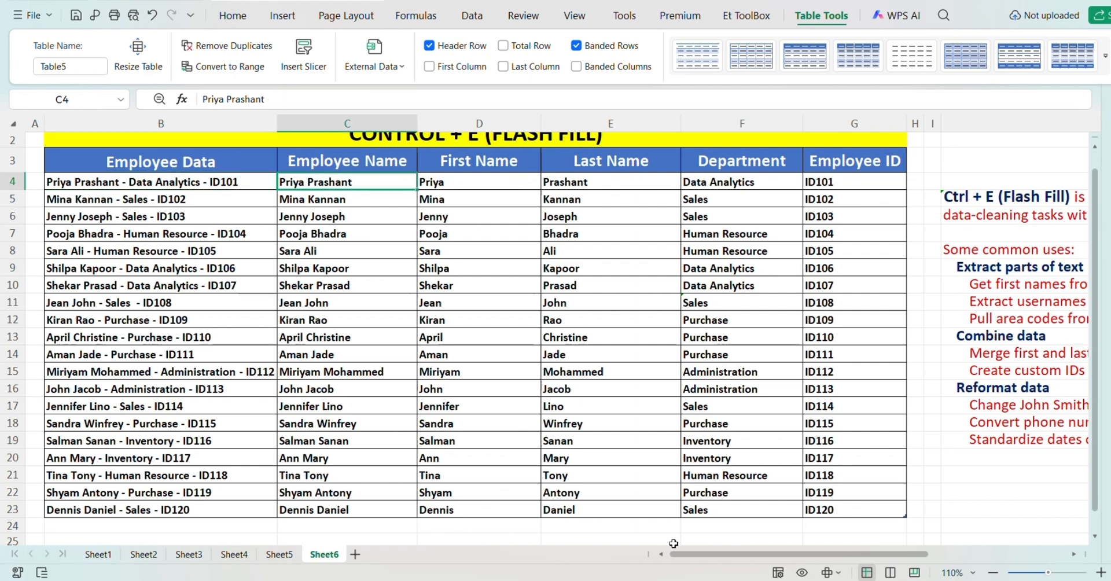
left_click_drag(688, 558, 745, 557)
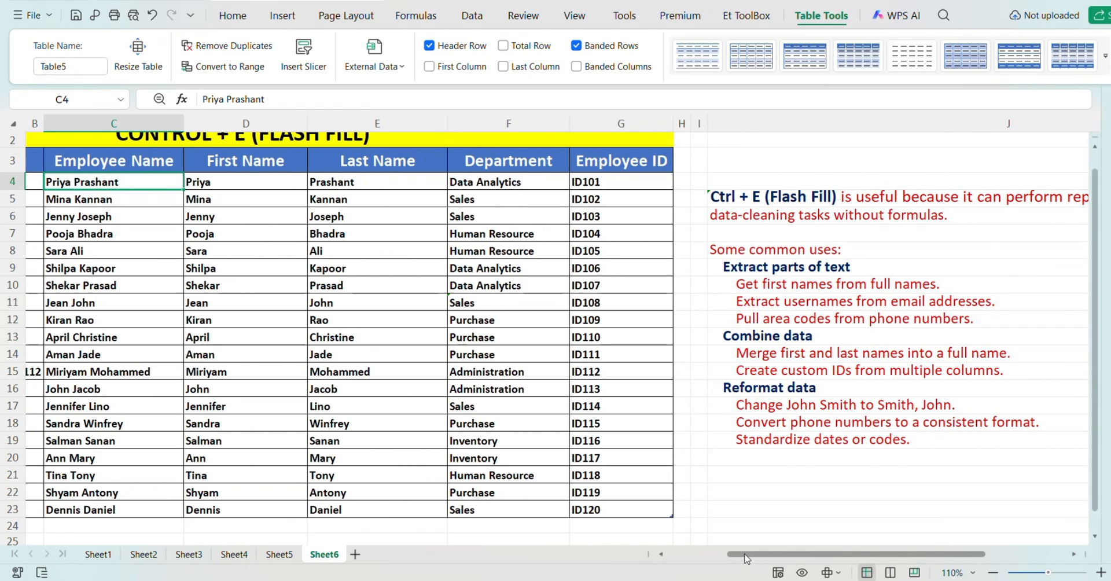
left_click(753, 371)
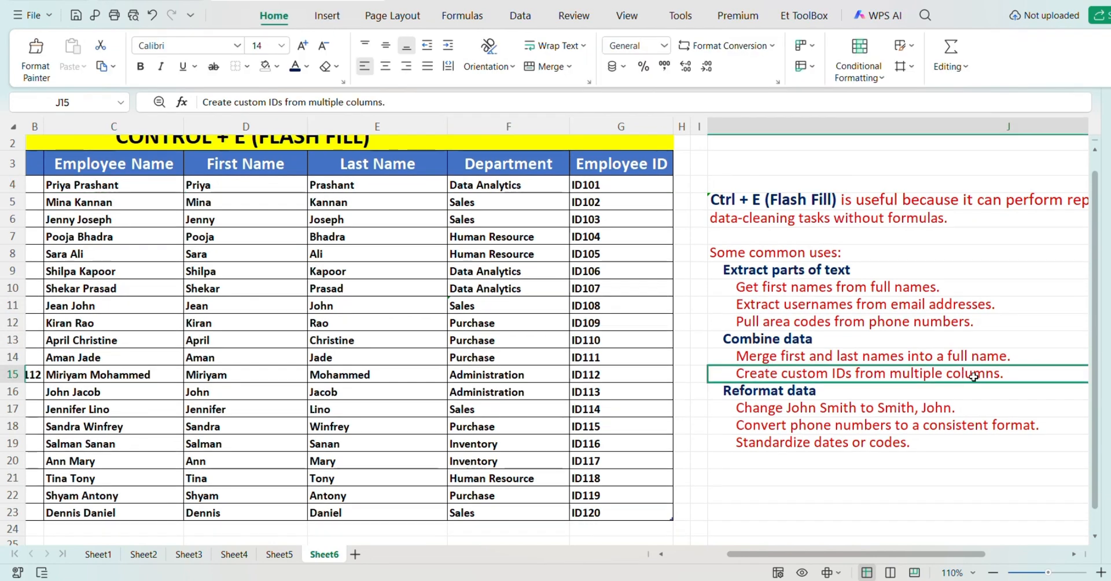
Step: Review the listed reformatting uses of Flash Fill: reordering names, making phone numbers consistent and standardizing dates or codes
left_click(752, 393)
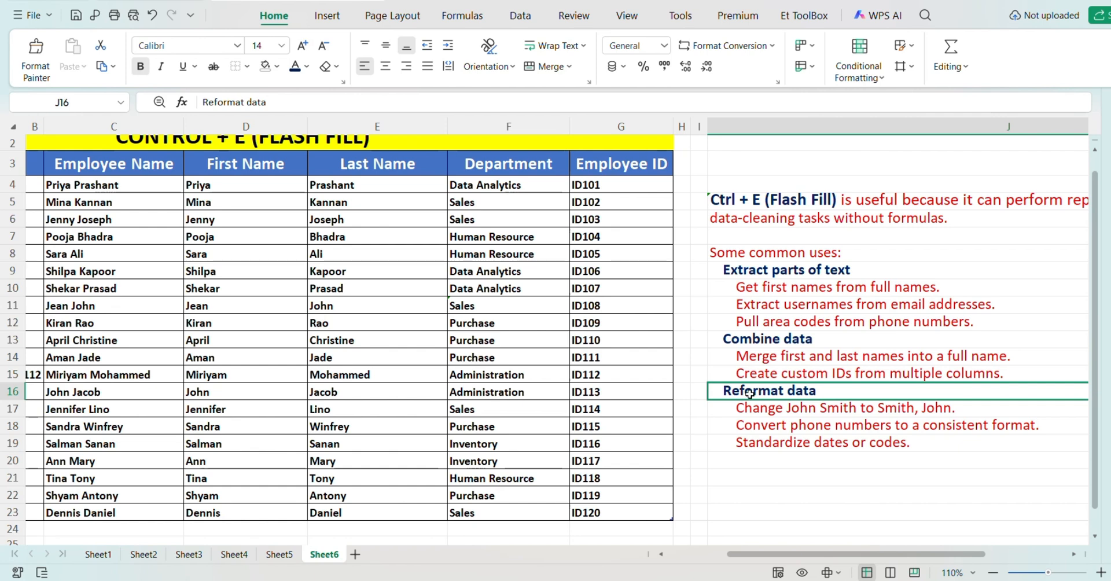
left_click(749, 411)
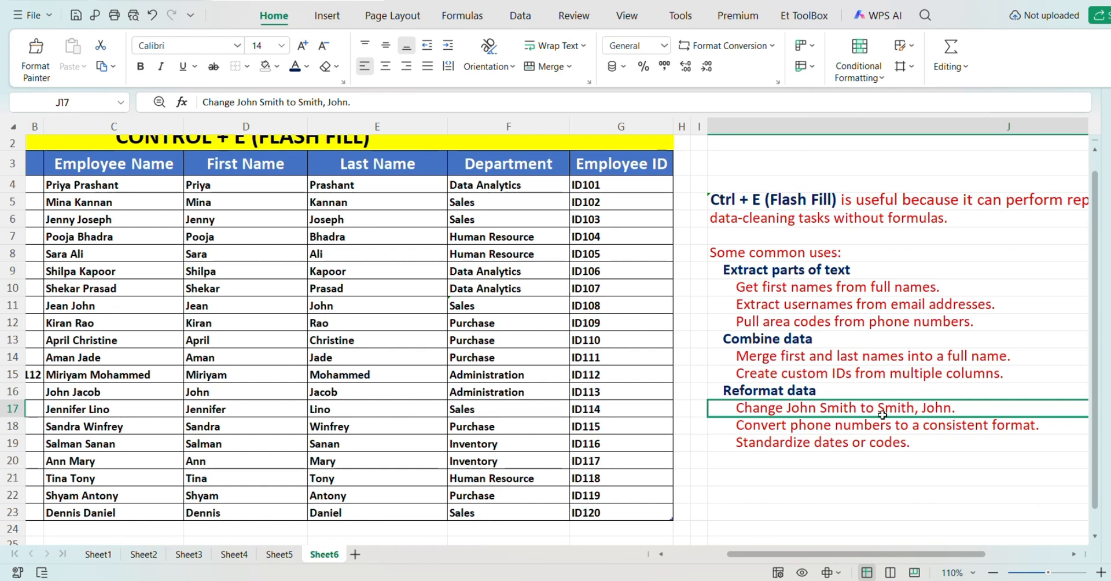
left_click(779, 431)
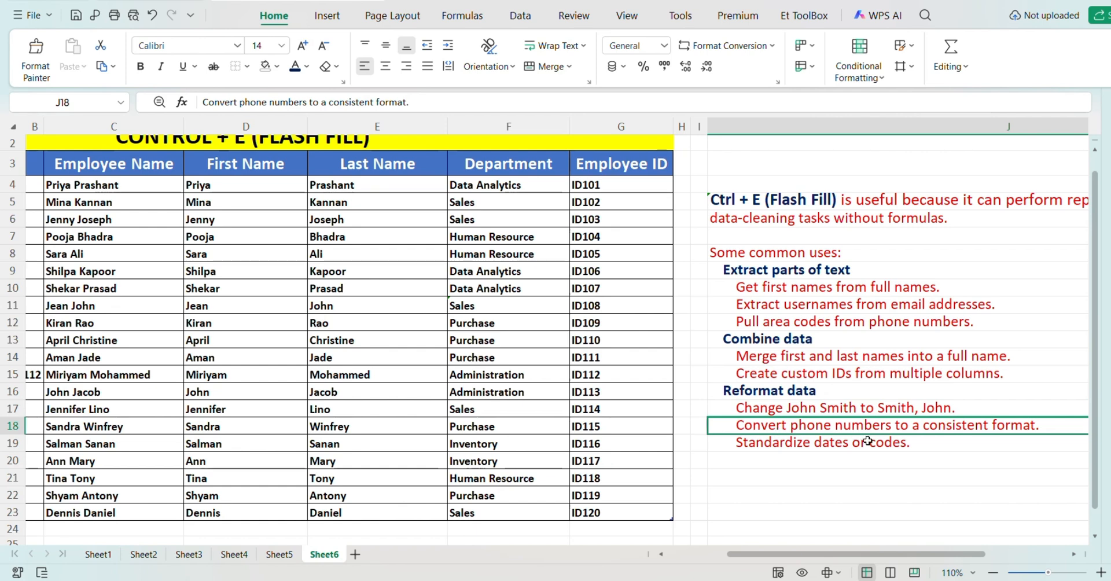
left_click(816, 443)
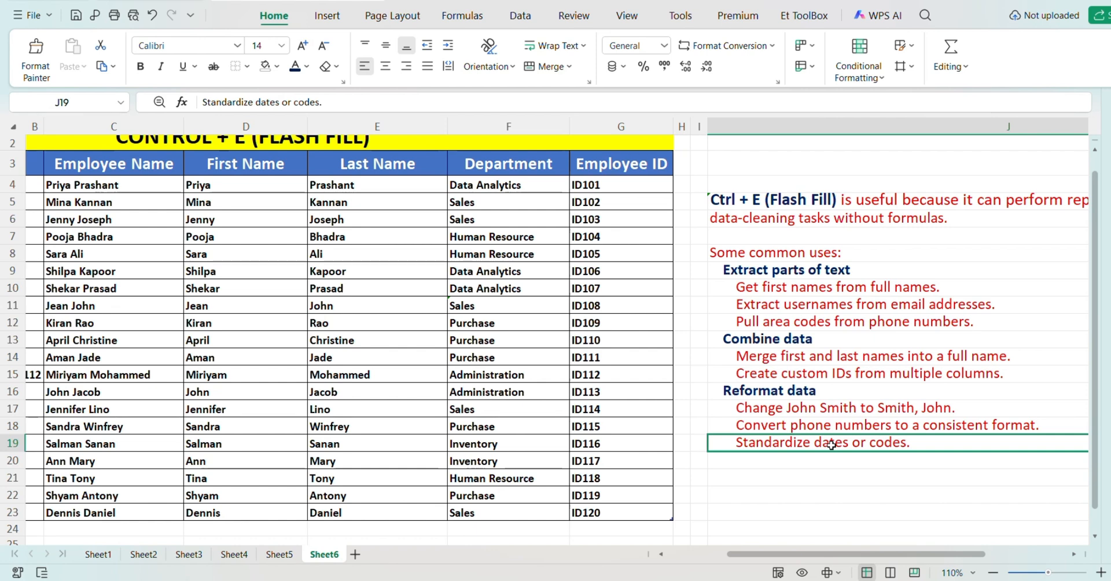
left_click(807, 459)
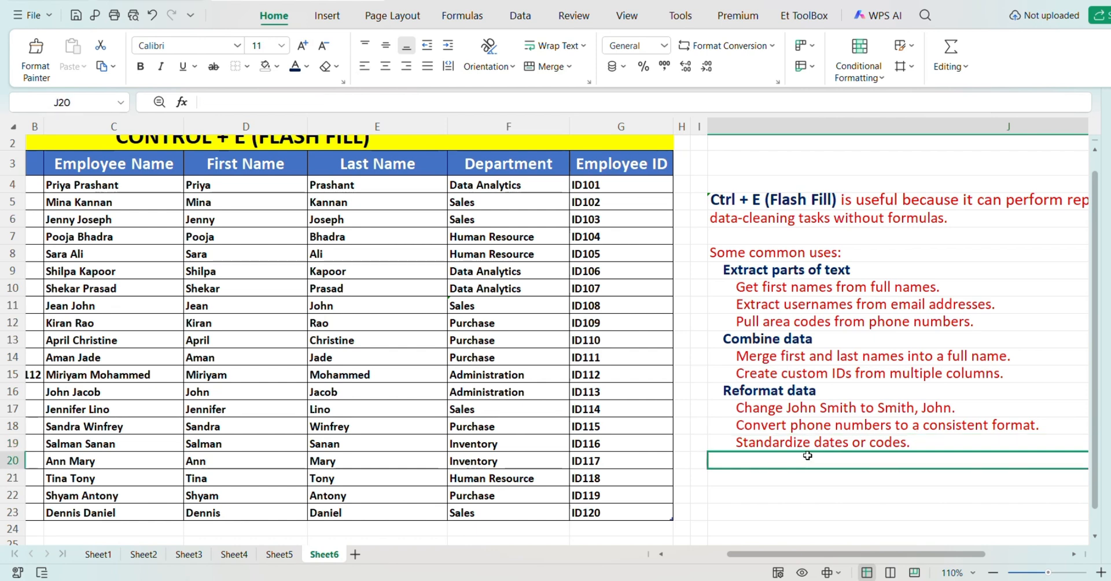
left_click(823, 441)
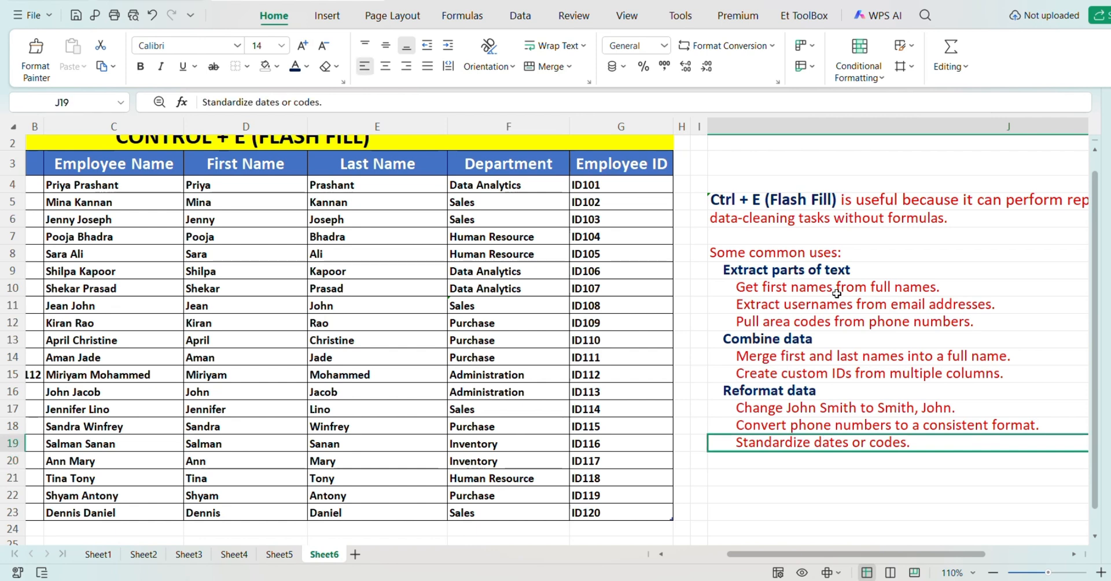
Step: Go over the whole list of common Flash Fill uses again, covering text extraction, data combining and reformatting
left_click_drag(836, 292, 843, 446)
left_click(842, 445)
left_click(815, 429)
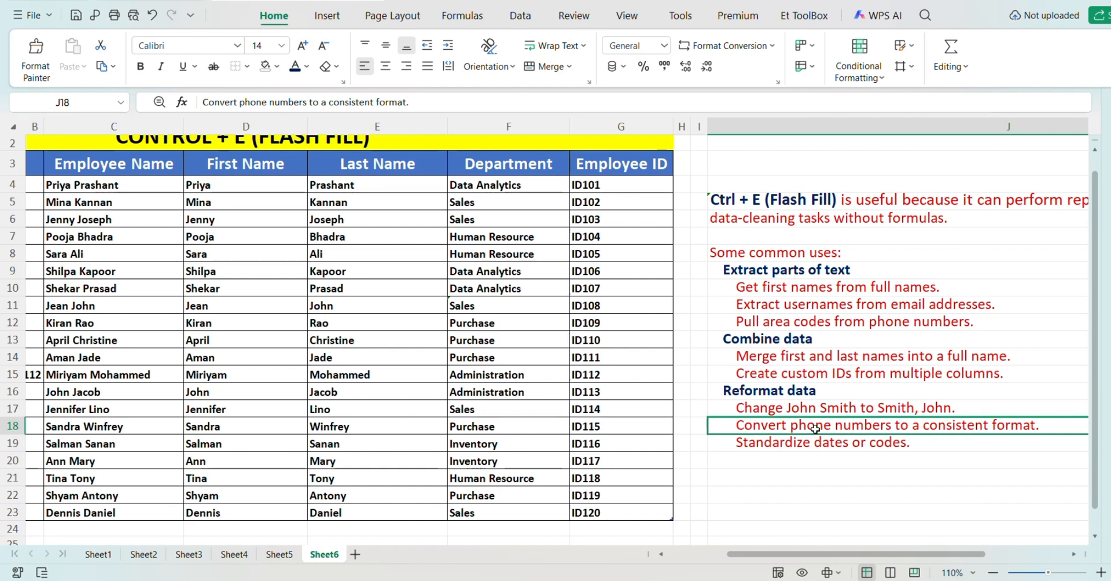
left_click(813, 440)
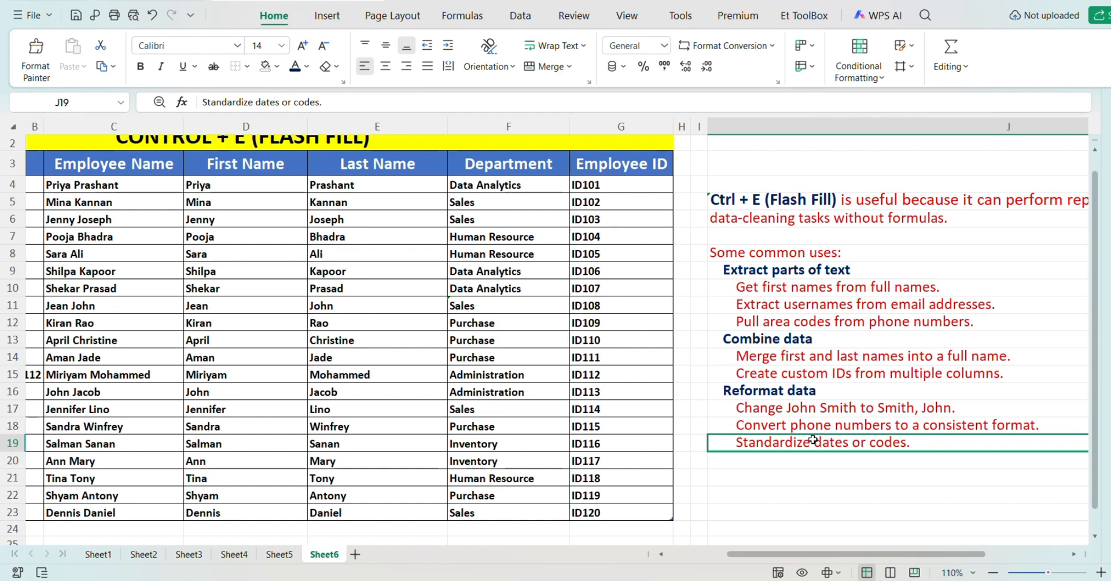
left_click(816, 429)
left_click(839, 410)
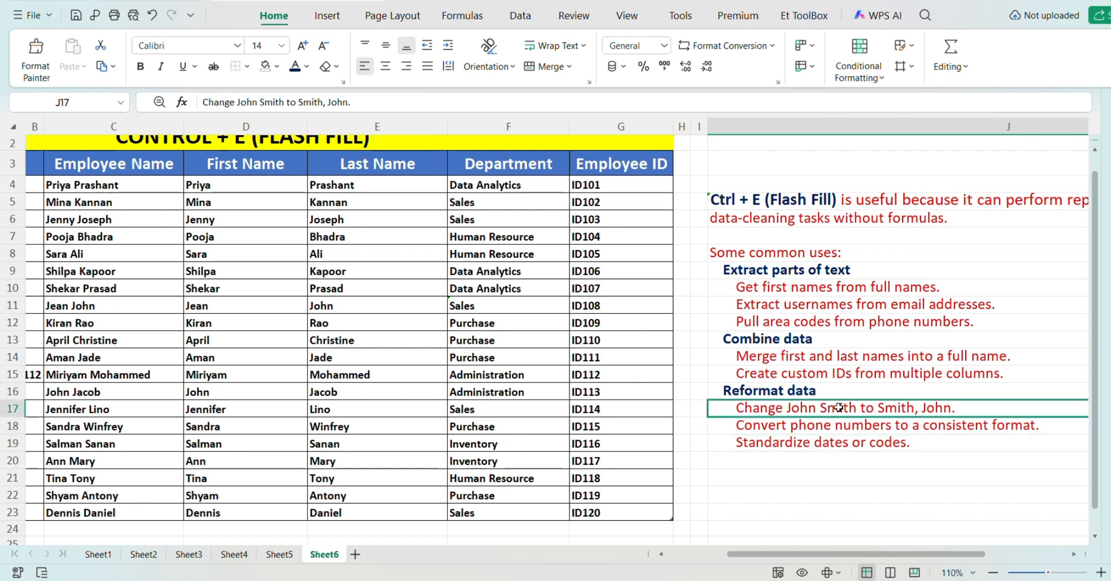
left_click(860, 370)
left_click(861, 355)
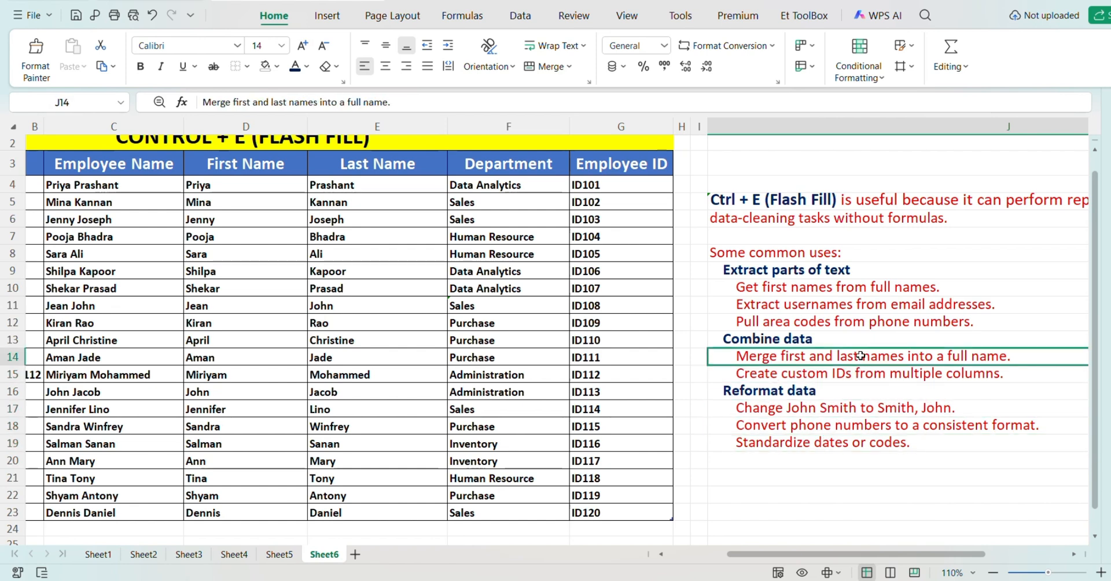
left_click(861, 331)
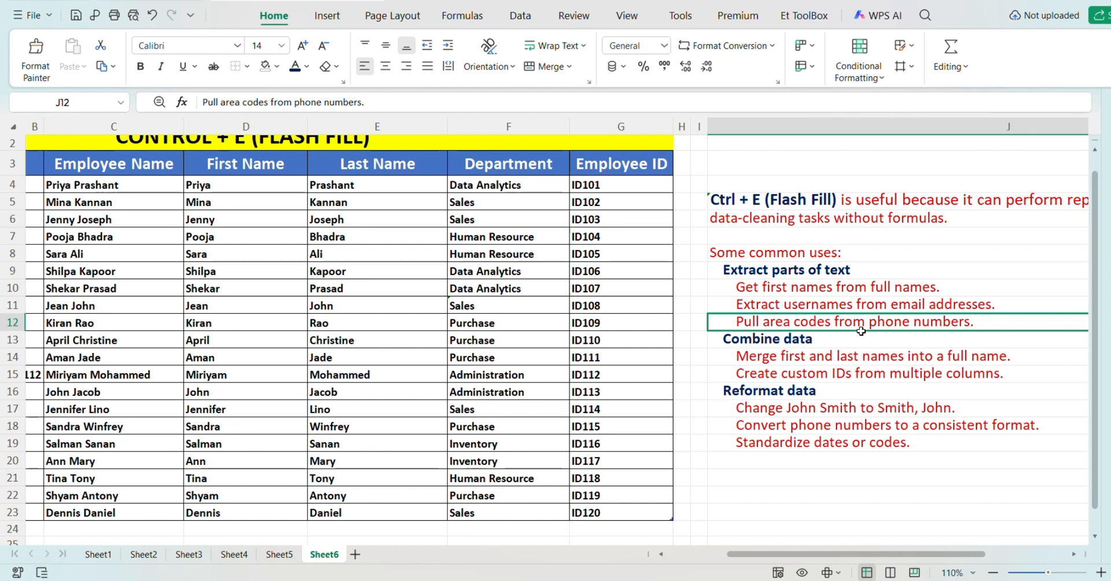
left_click(842, 442)
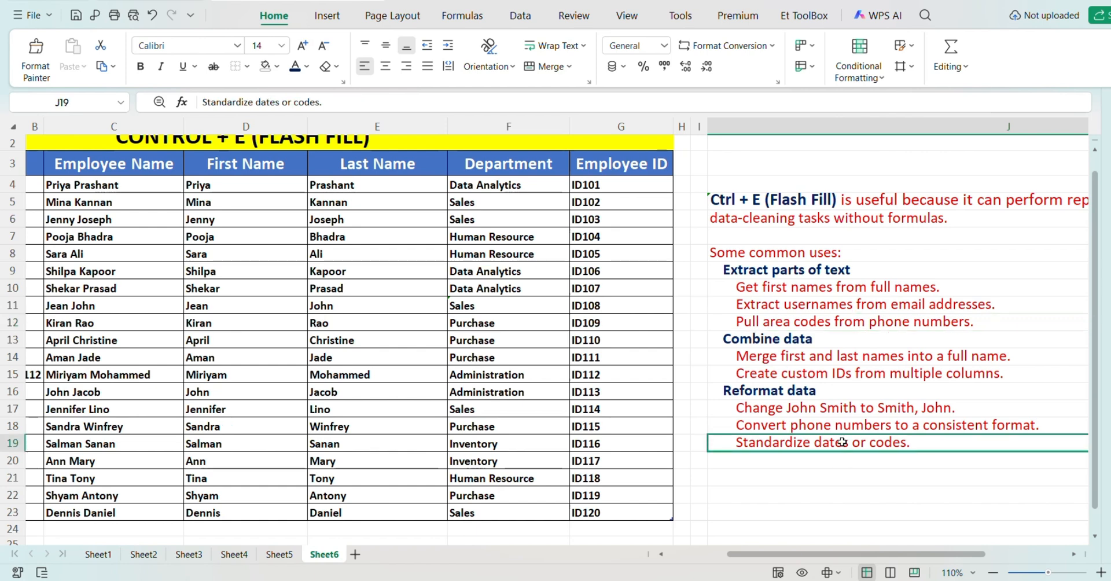
left_click(878, 463)
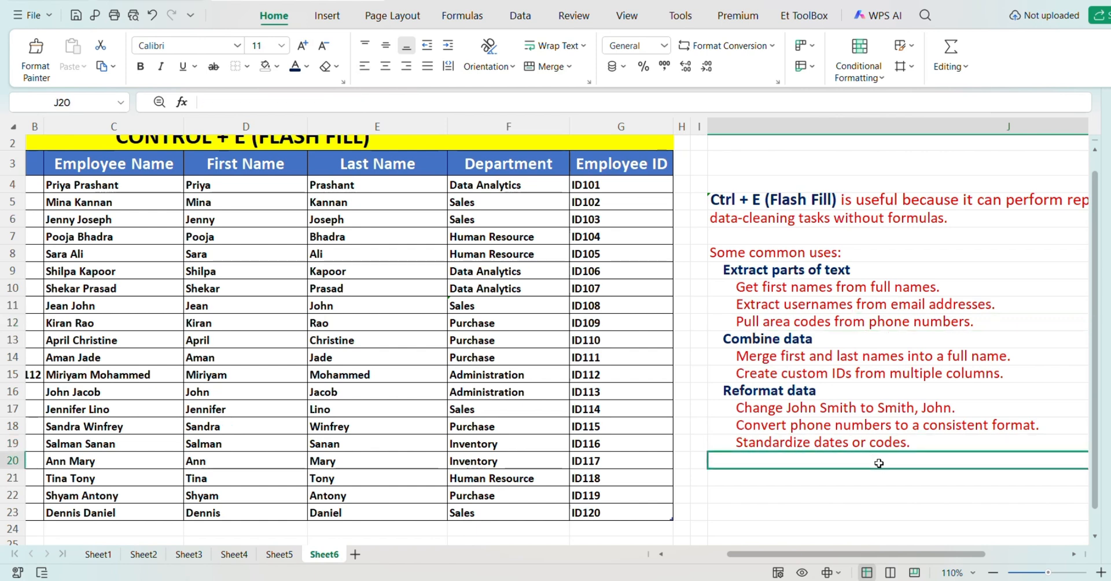
left_click(864, 444)
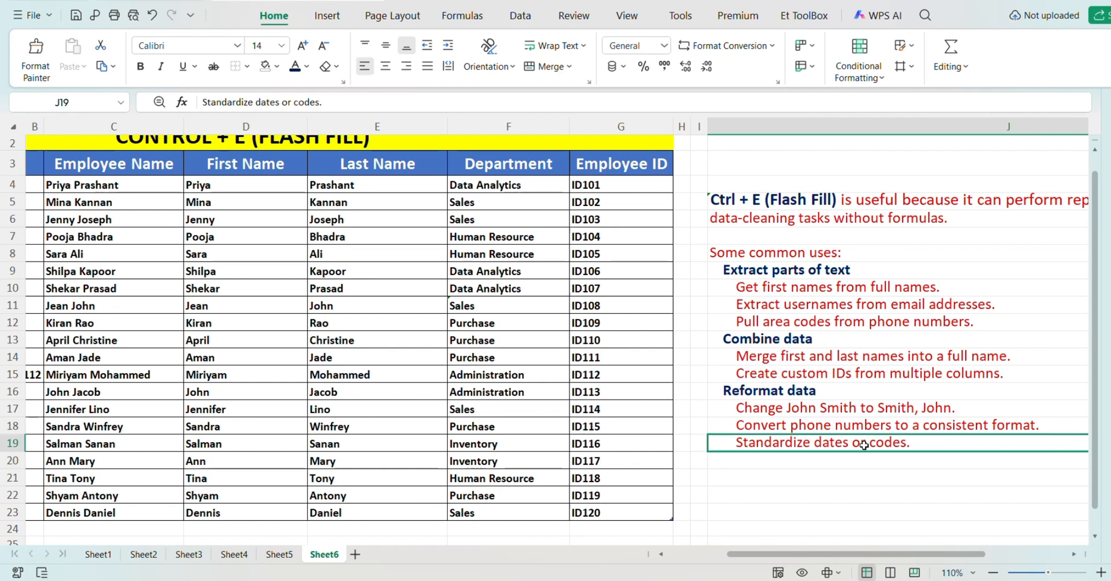
left_click(847, 460)
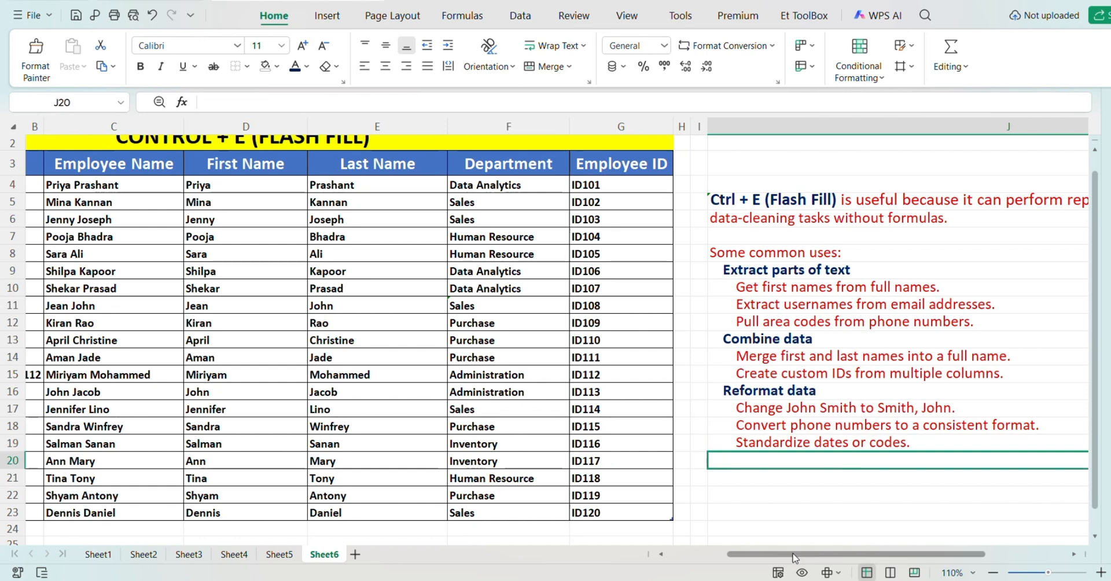
Step: Return to the start of the sheet to view the completed employee table and select its CONTROL + E (FLASH FILL) title
scroll(794, 461, "right", 3)
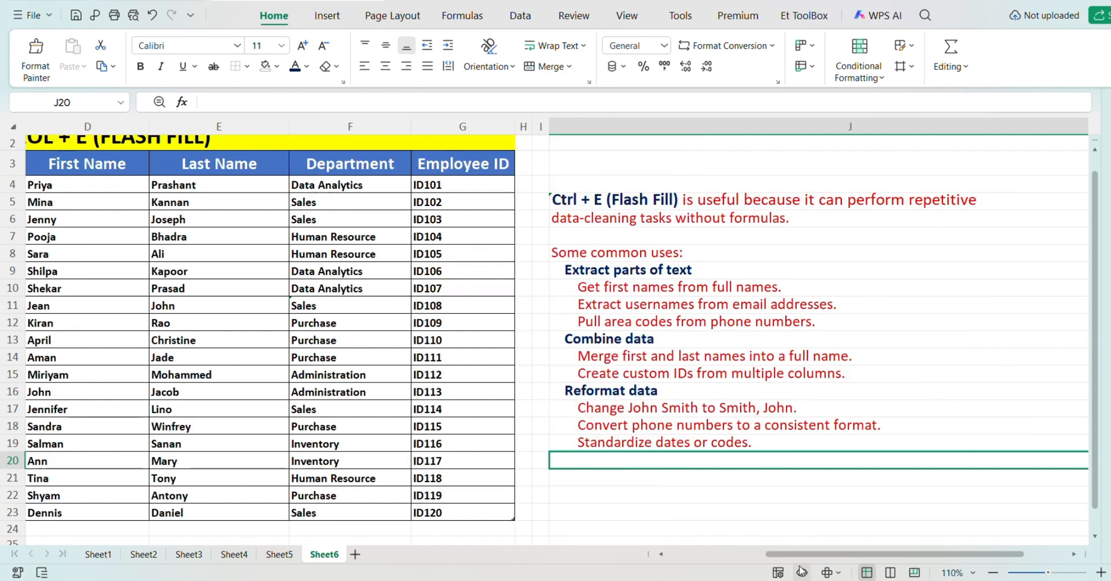
scroll(794, 556, "left", 3)
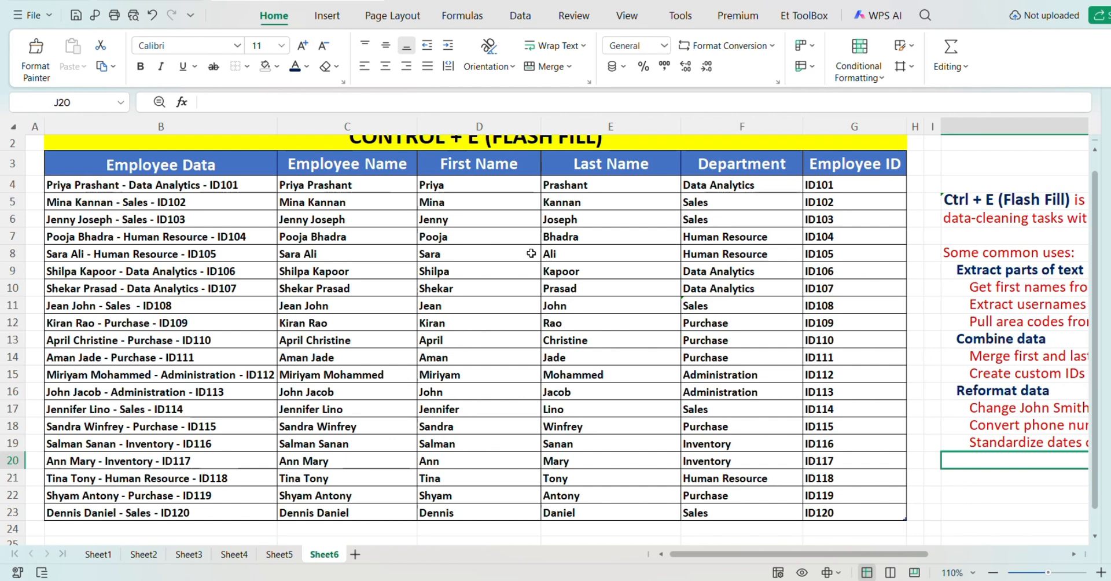
scroll(1094, 346, "up", 1)
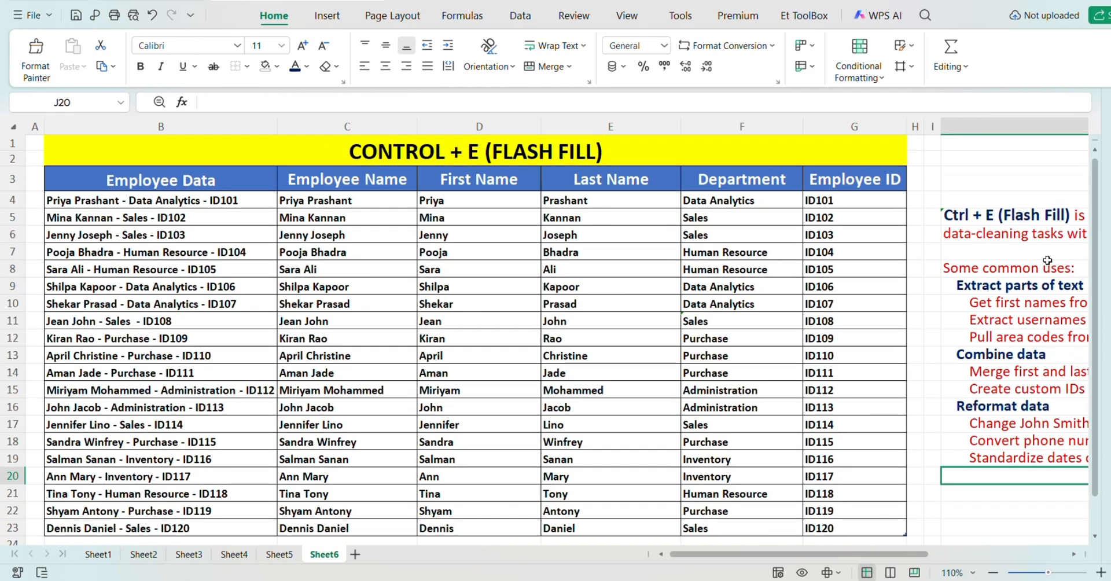
left_click(447, 152)
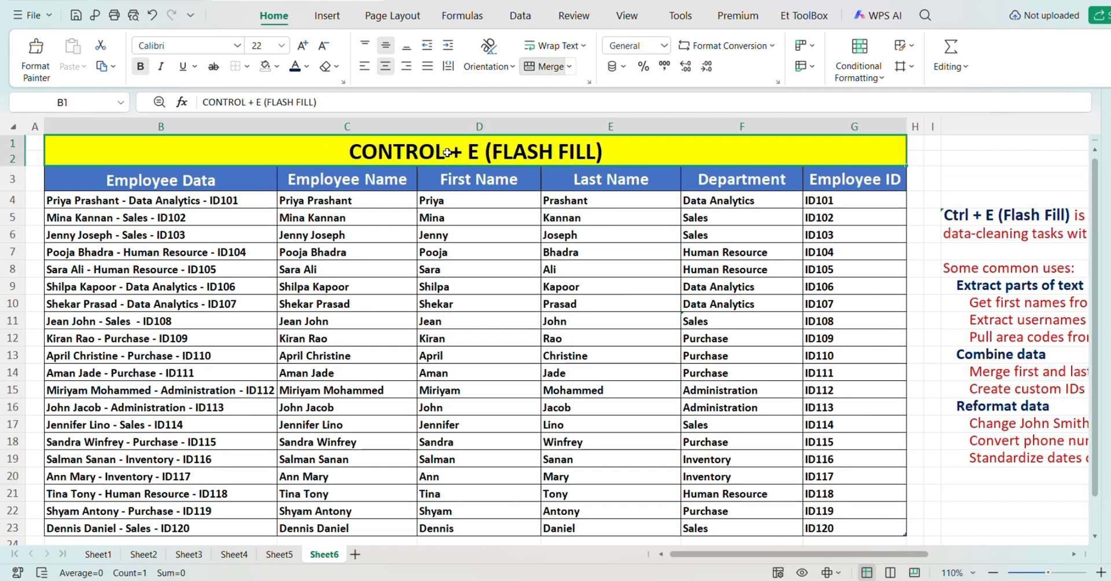